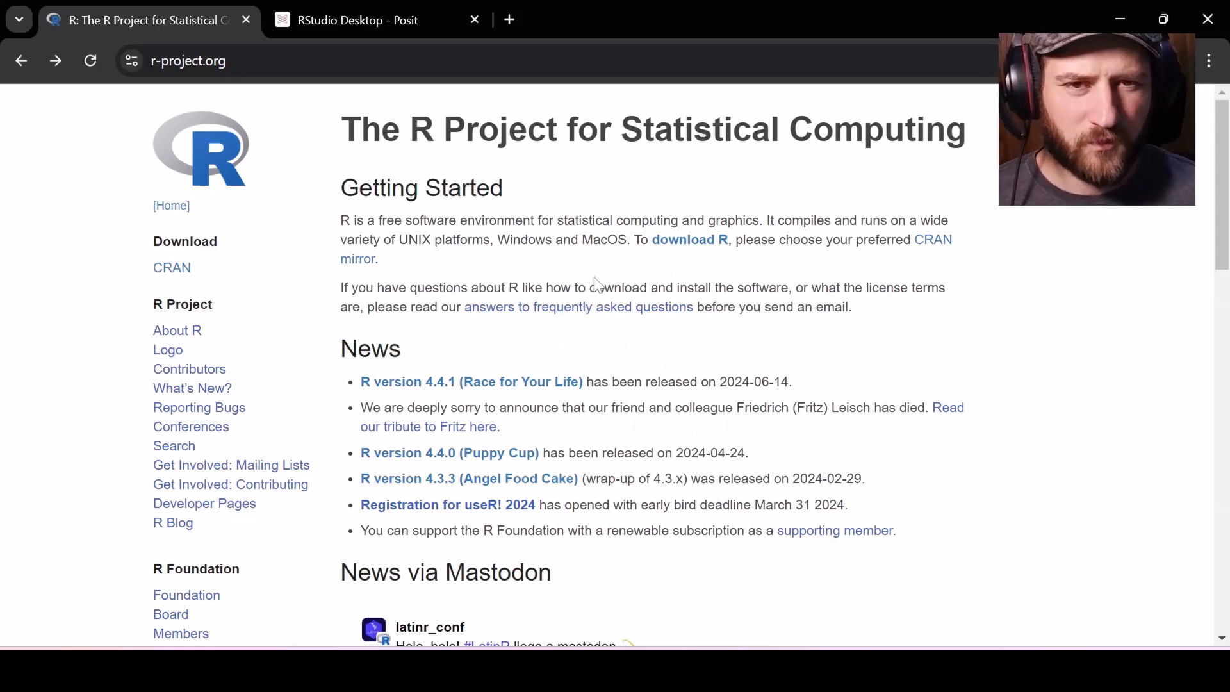
Step: Open the CRAN mirror list from the R Project site and choose the KoDDoS in Hong Kong mirror
left_click(173, 272)
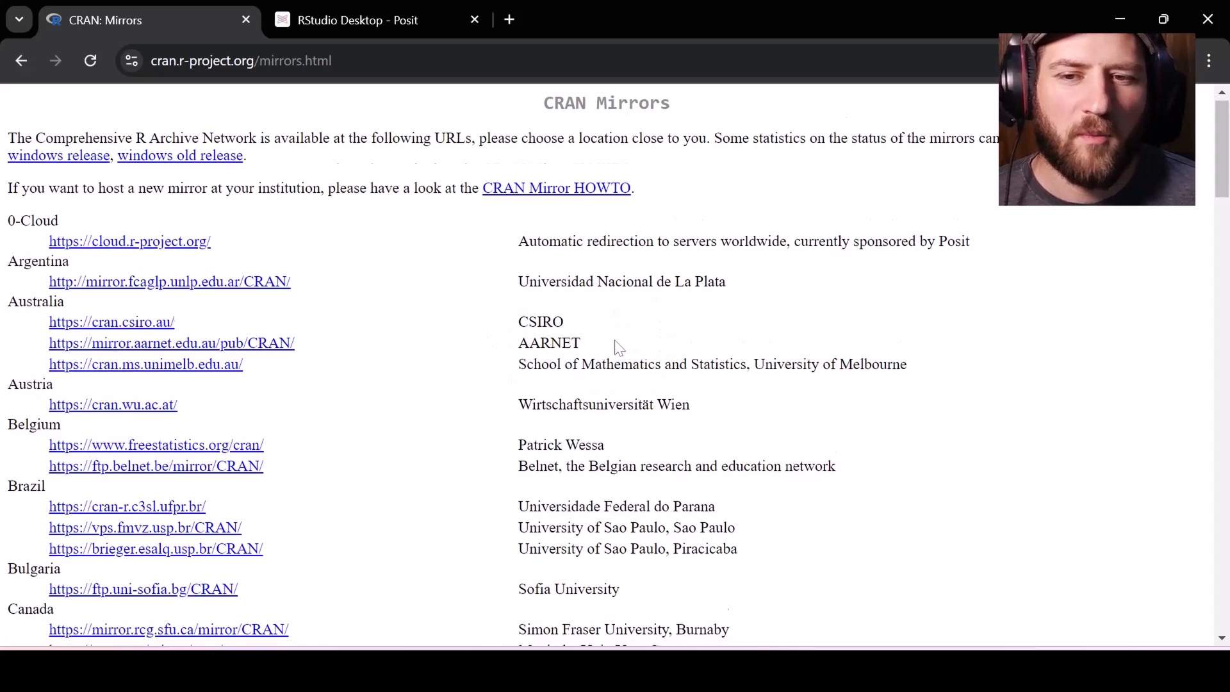
scroll(617, 349, "down", 8)
left_click_drag(669, 316, 490, 318)
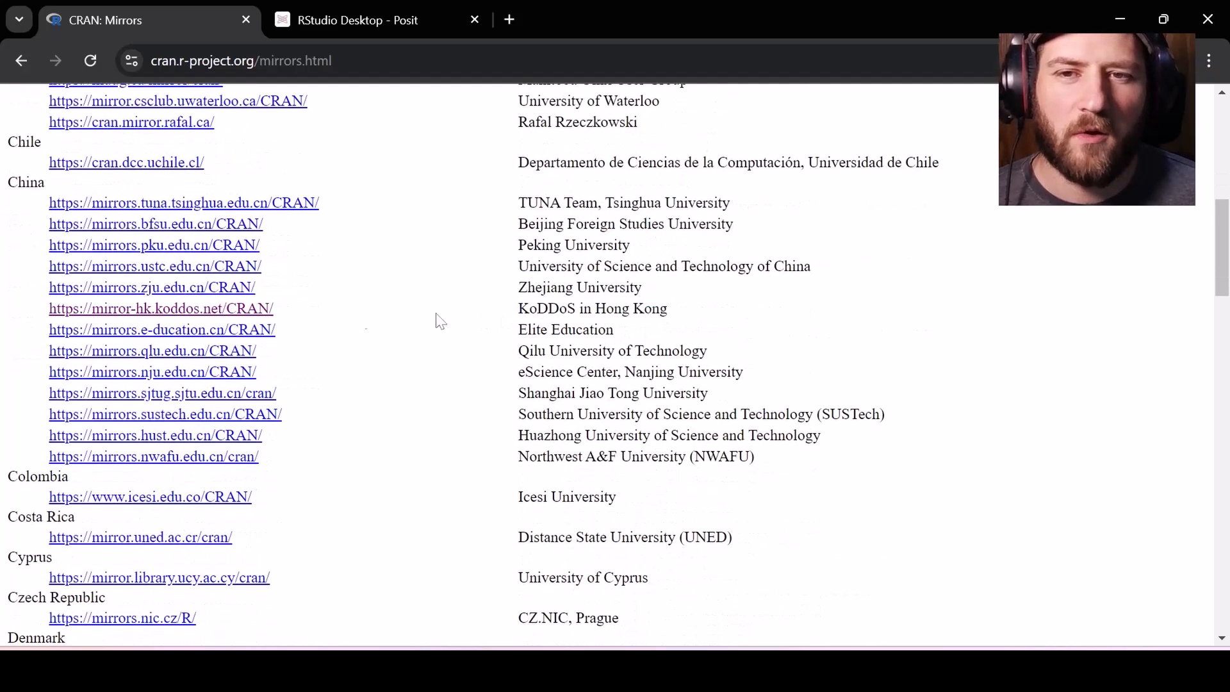
left_click(201, 313)
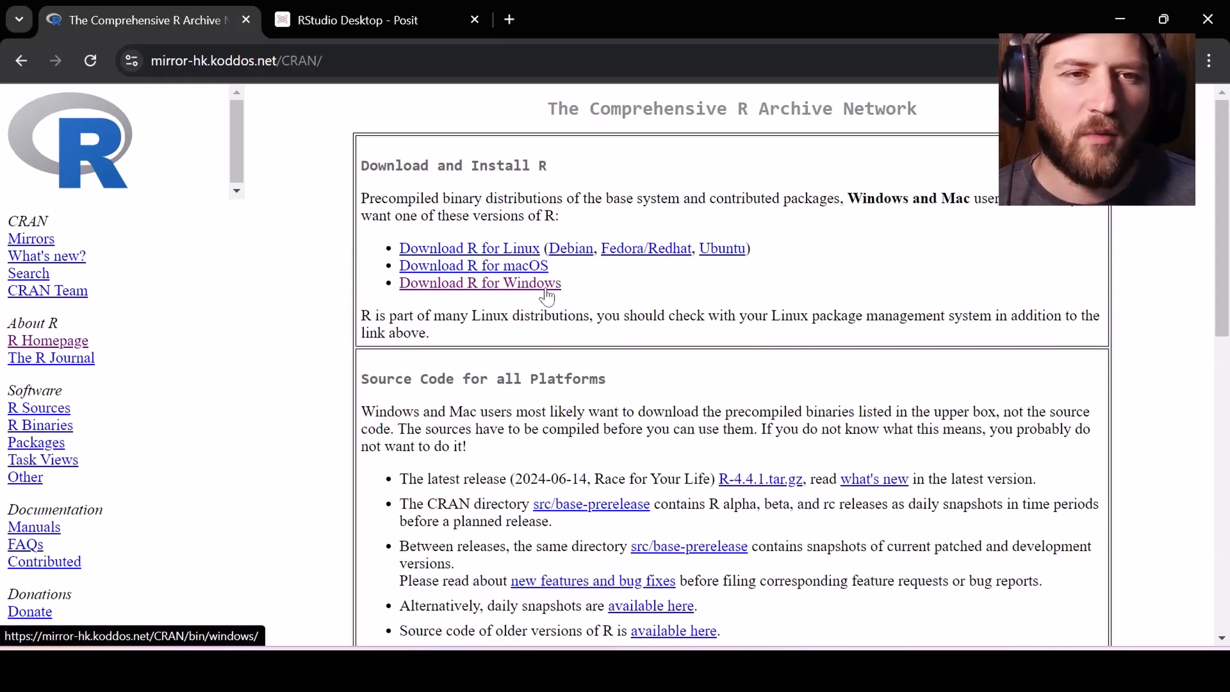
Step: Download the R-4.4.1 for Windows installer from the first-time installation page of the mirror
left_click(497, 297)
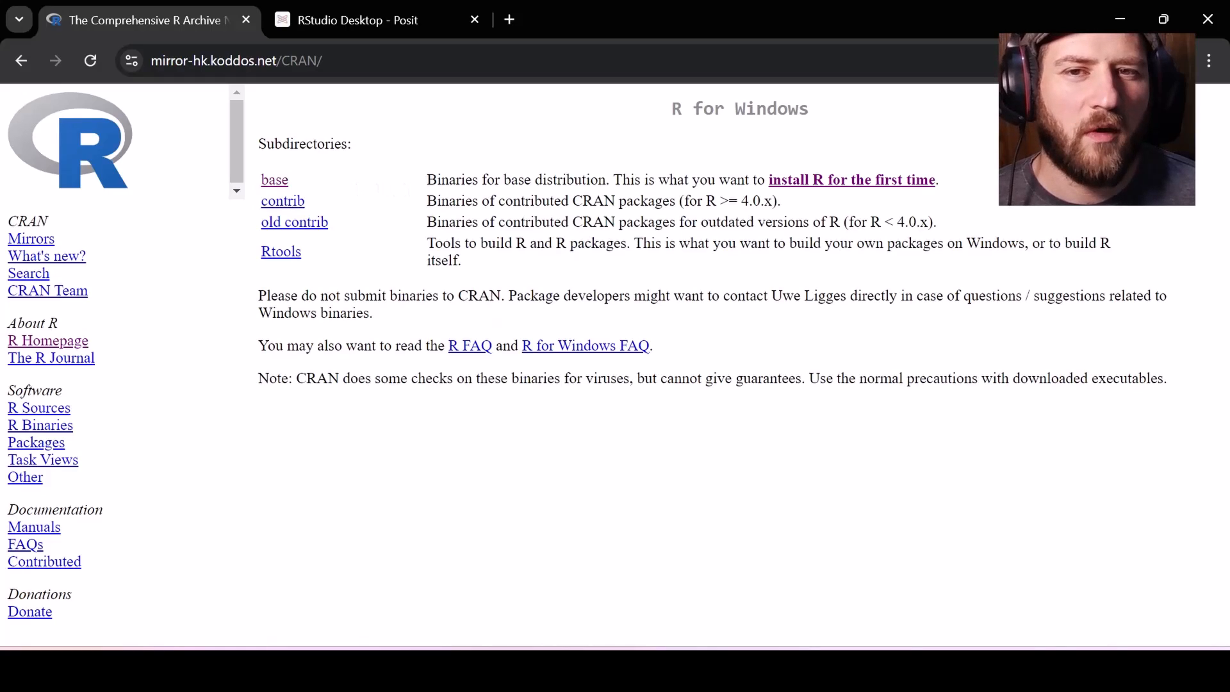
left_click(837, 179)
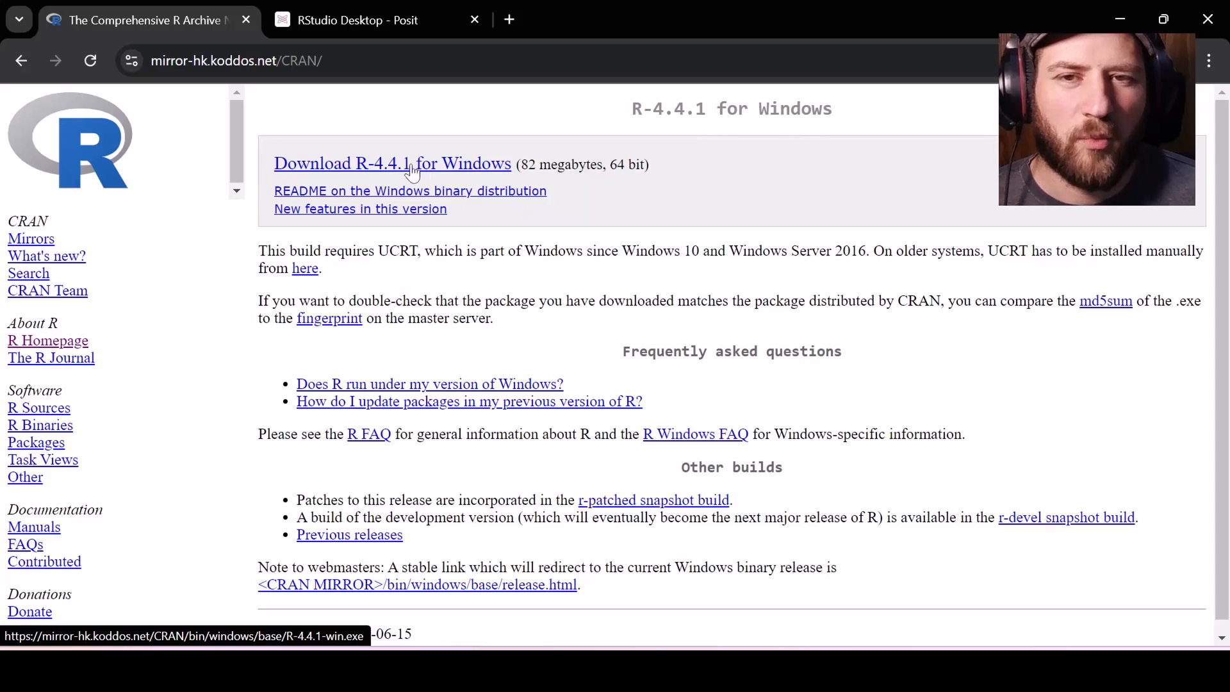
left_click(444, 168)
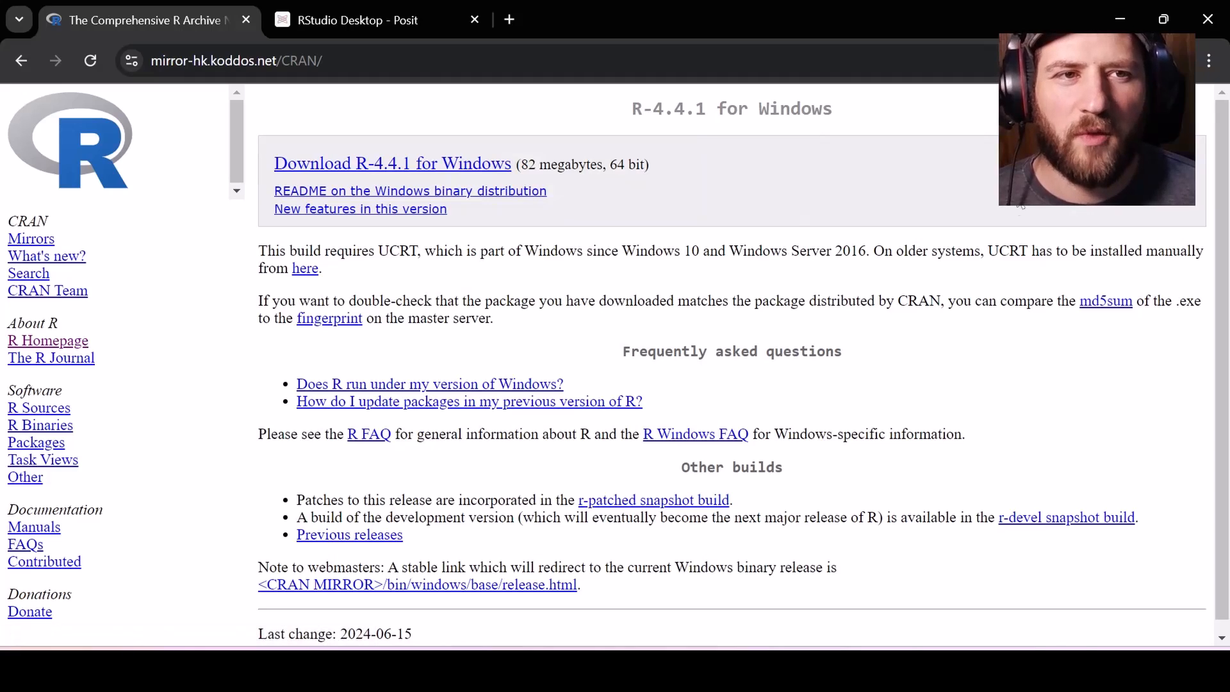
Step: Launch the R-4.4.1-win installer from the Downloads folder with English as the setup language
left_click(378, 671)
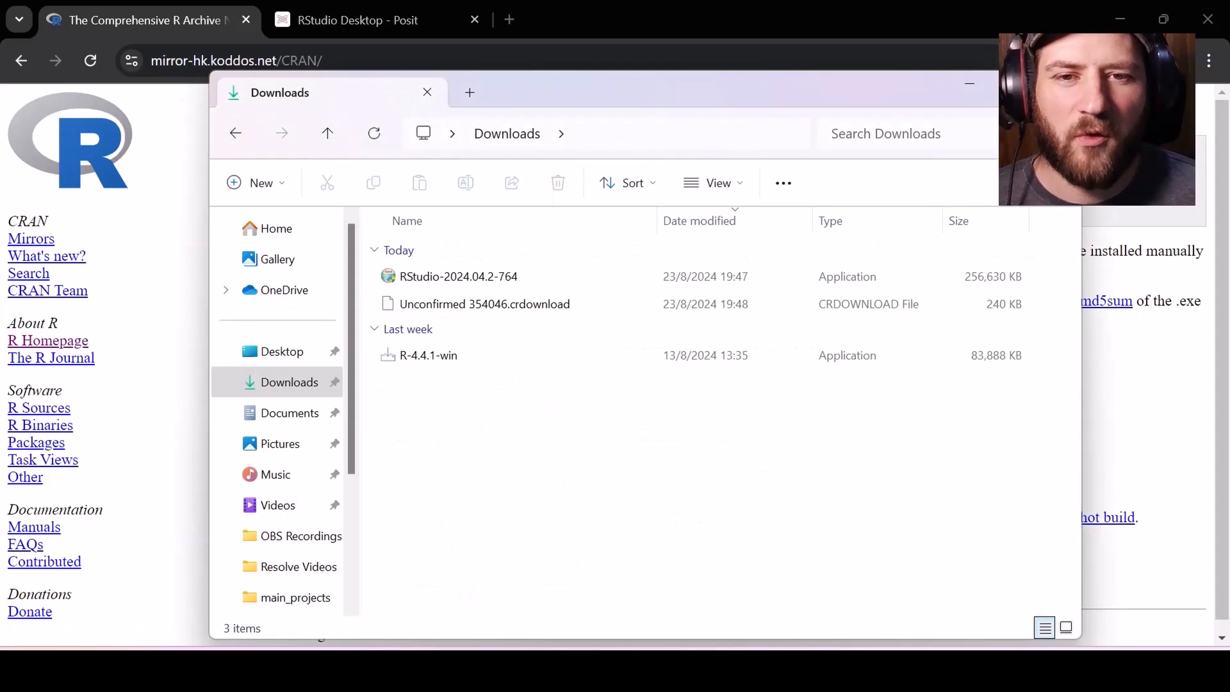
double_click(464, 357)
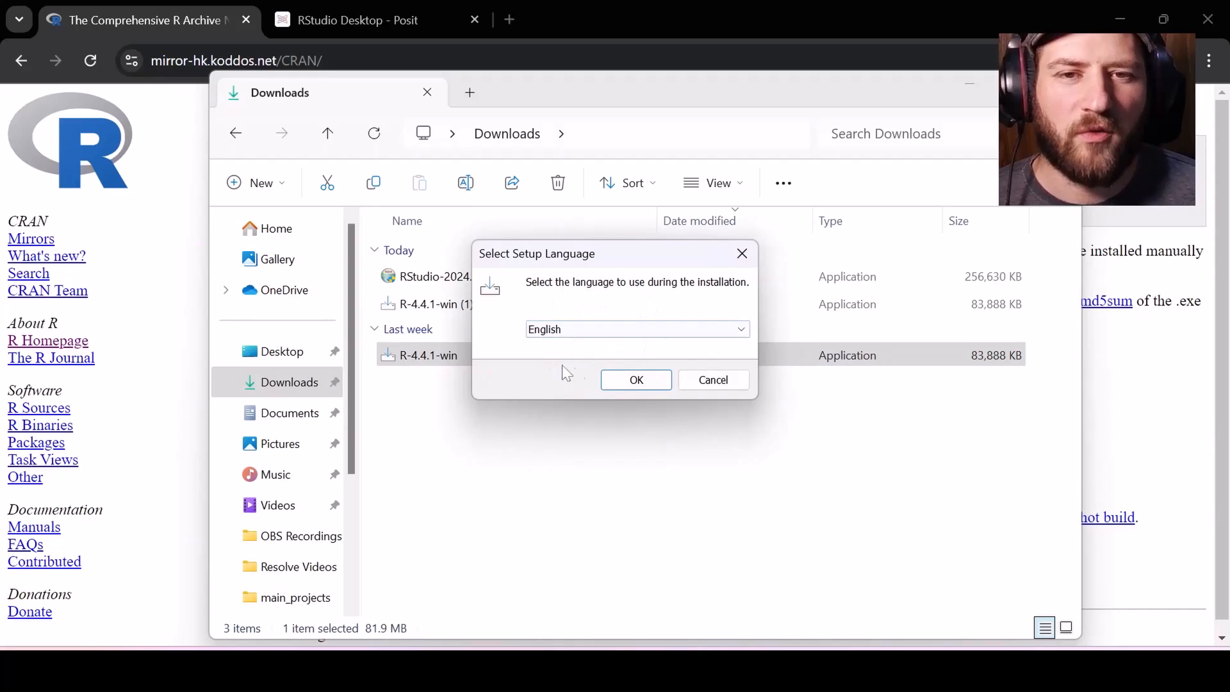
left_click(636, 381)
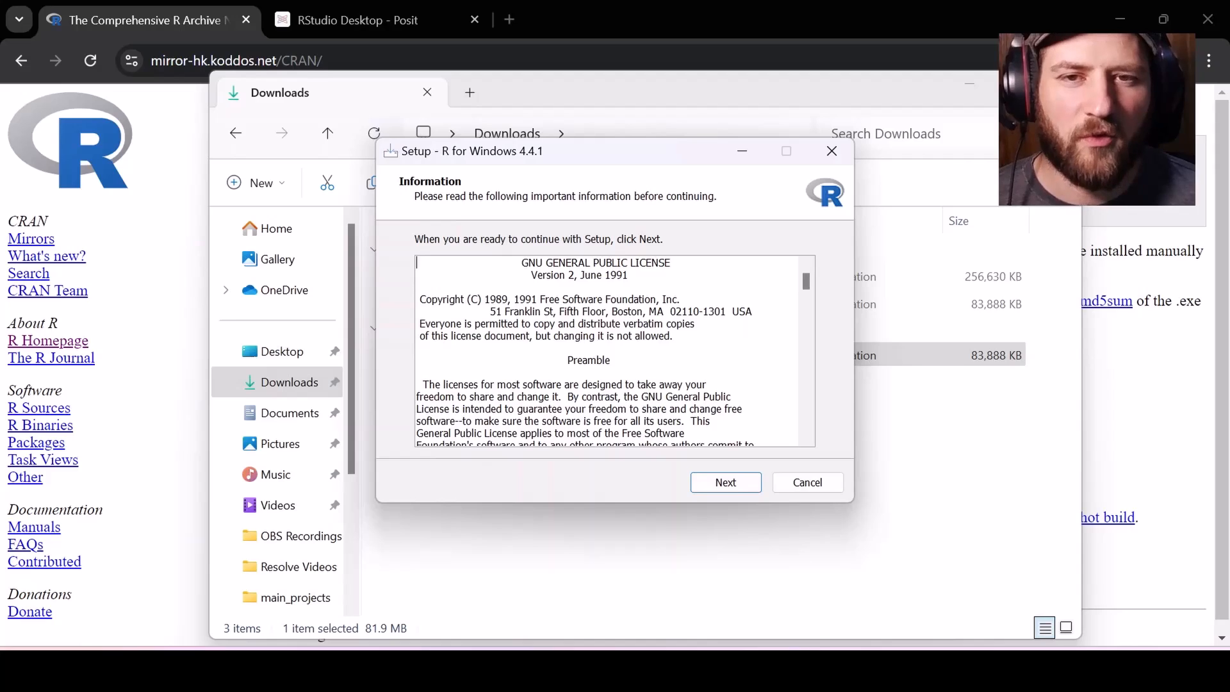
Step: Start installing R 4.4.1 into the existing C:\Program Files\R\R-4.4.1 folder with the default components and tasks, and exit the setup
left_click(724, 484)
left_click(724, 485)
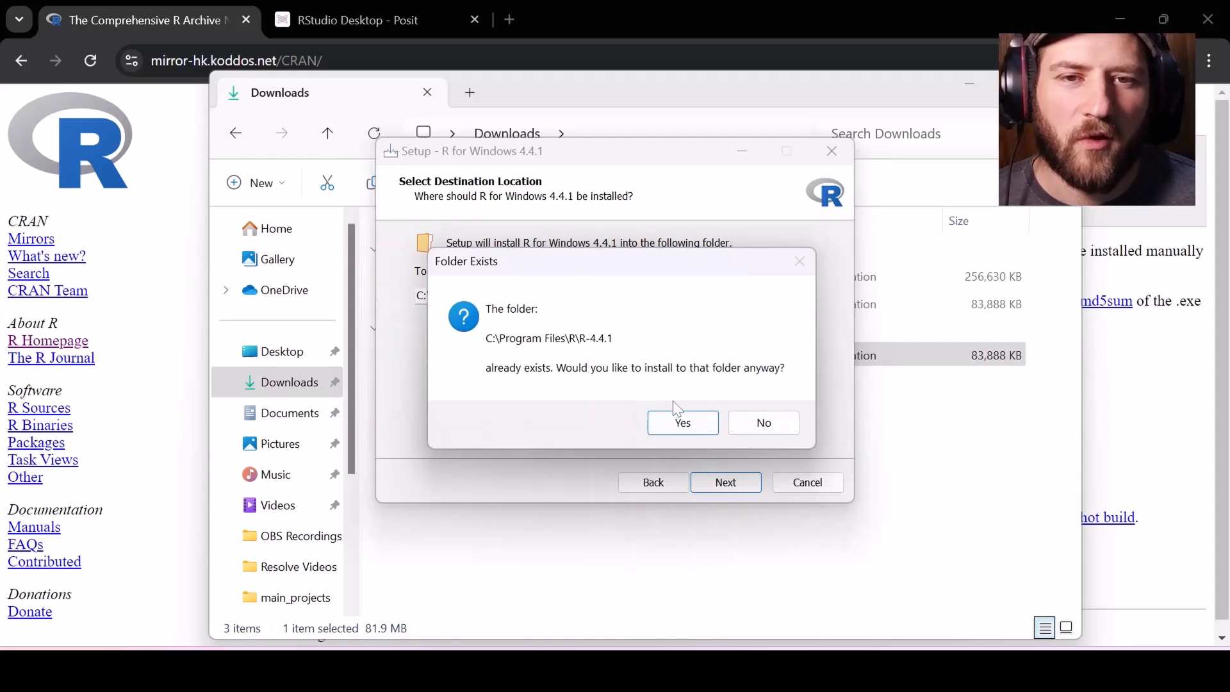
left_click(693, 428)
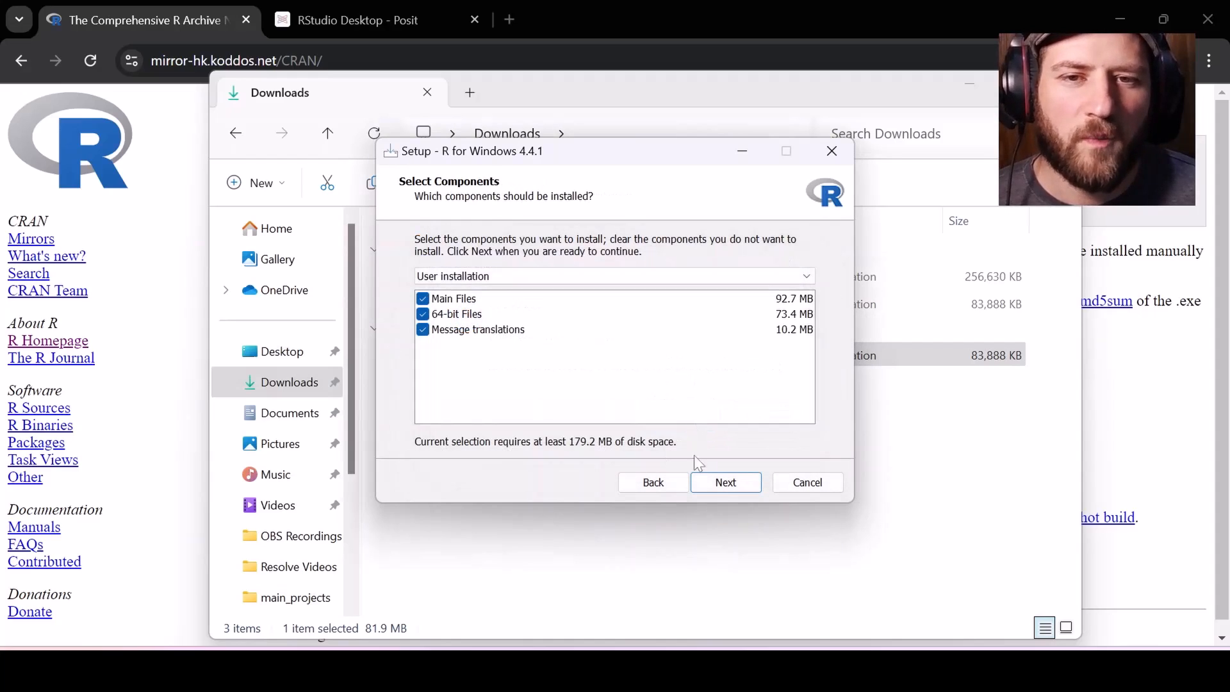
left_click(742, 489)
left_click(741, 488)
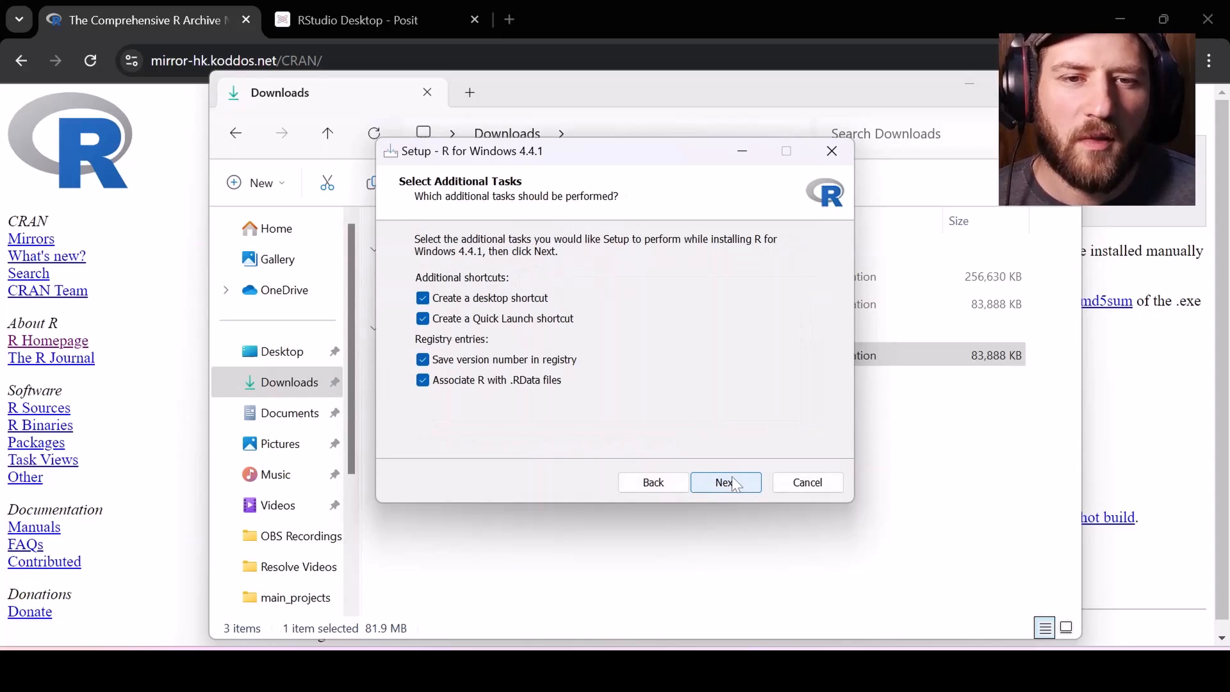
left_click(736, 484)
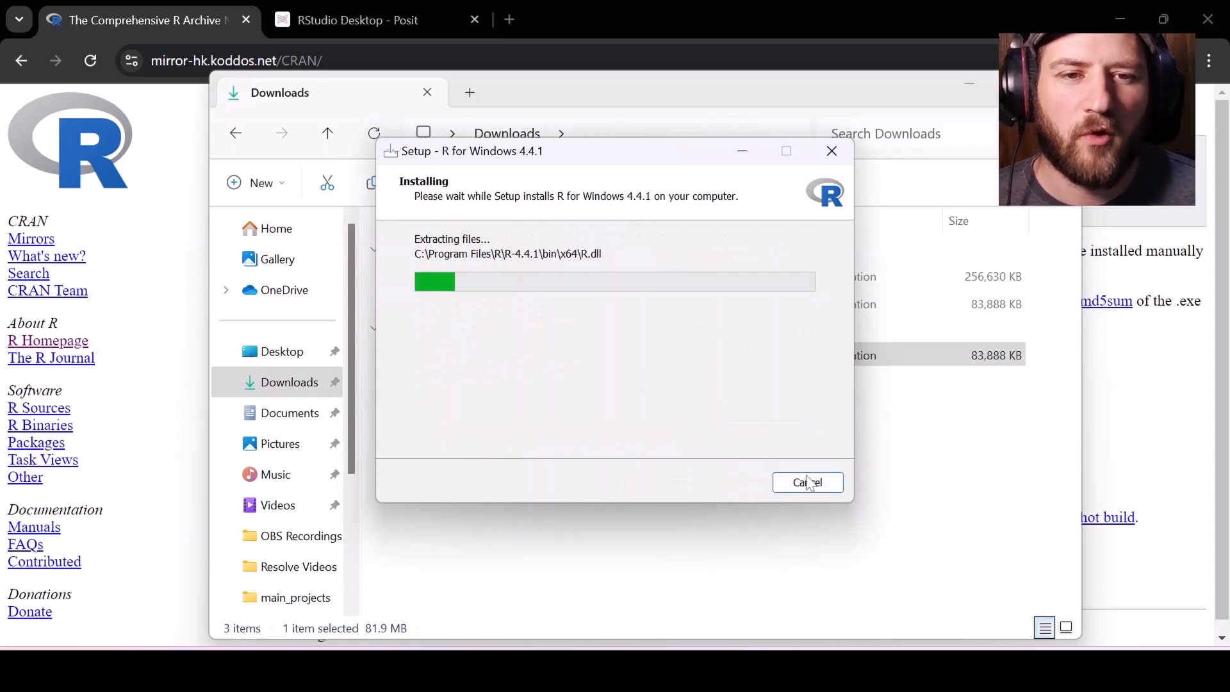
left_click(810, 483)
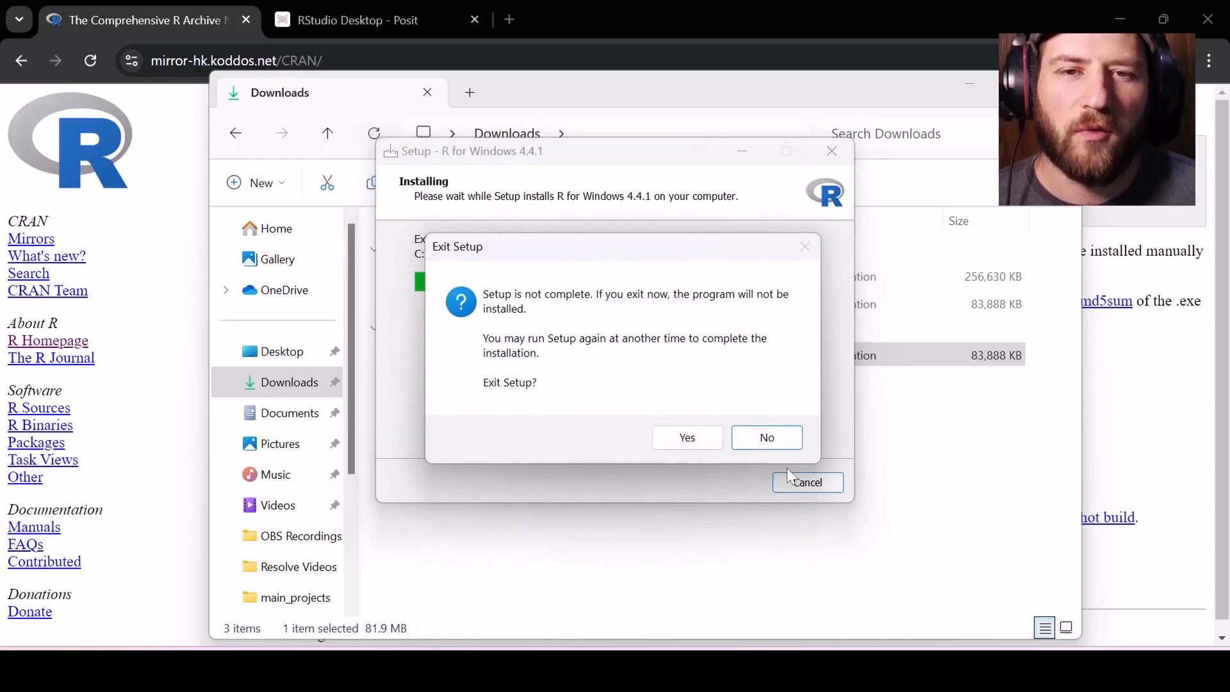
left_click(695, 442)
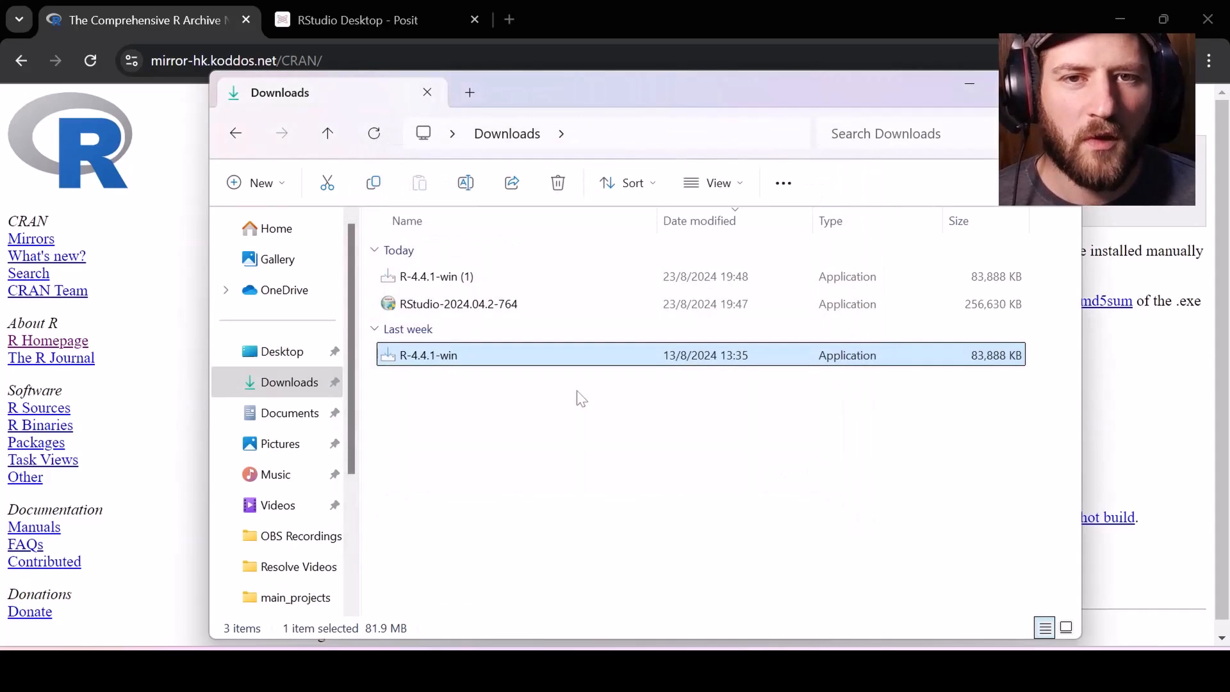
Step: Switch to RGui and run print("Hello,world") in the R Console
left_click(564, 670)
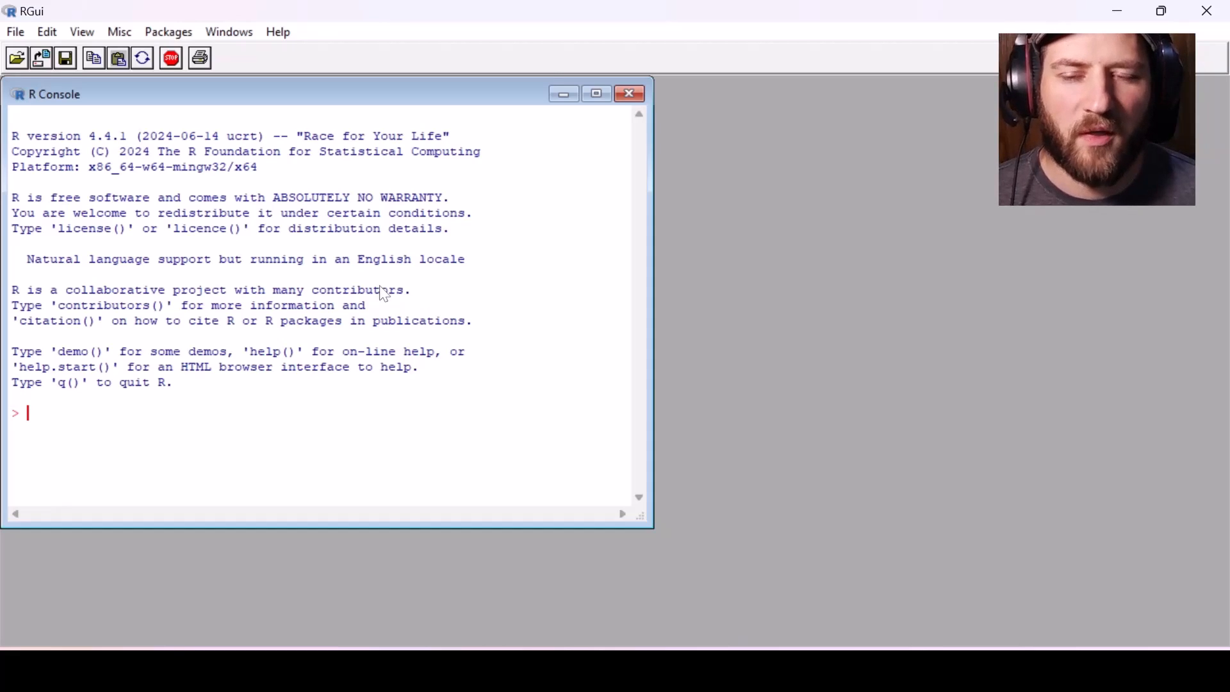
type("print")
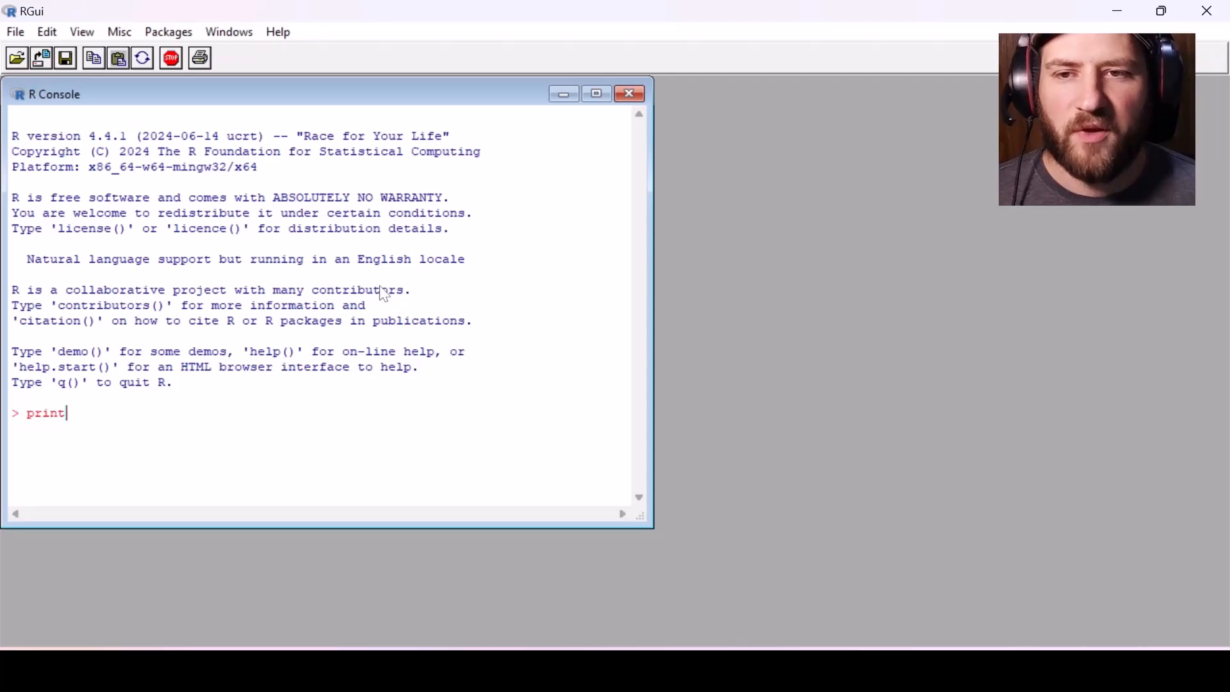
type("(\"He")
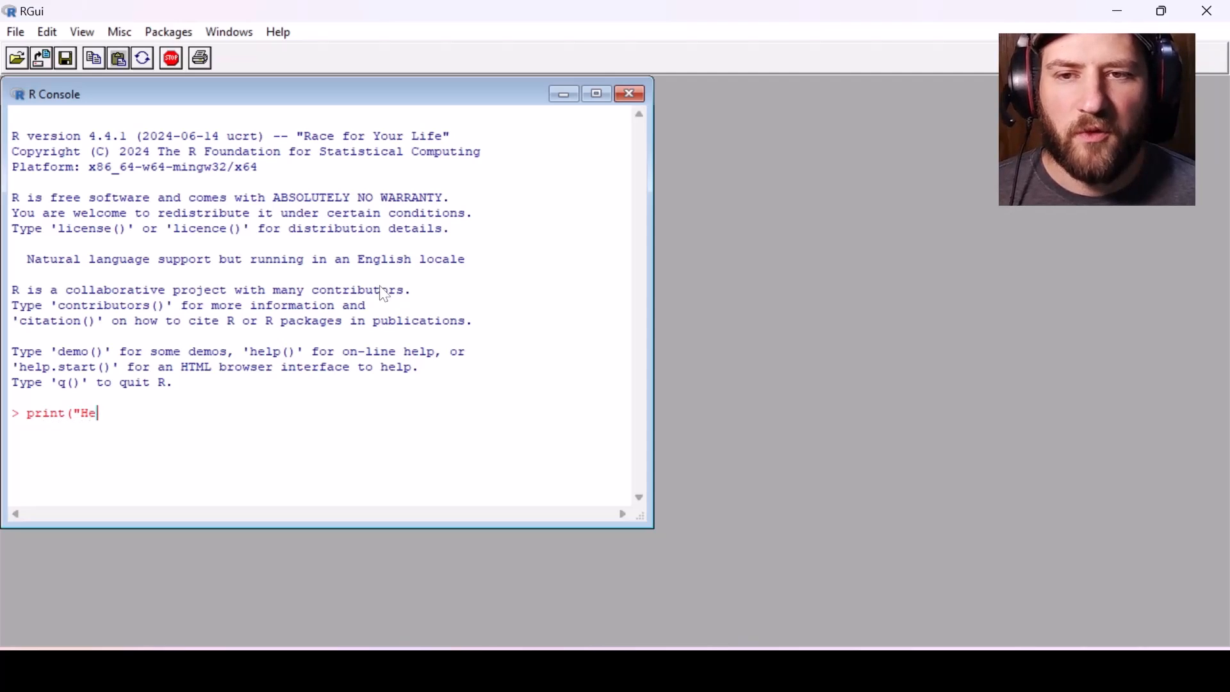
type("loo, wo")
key("BackSpace")
key("BackSpace")
key("BackSpace")
key("BackSpace")
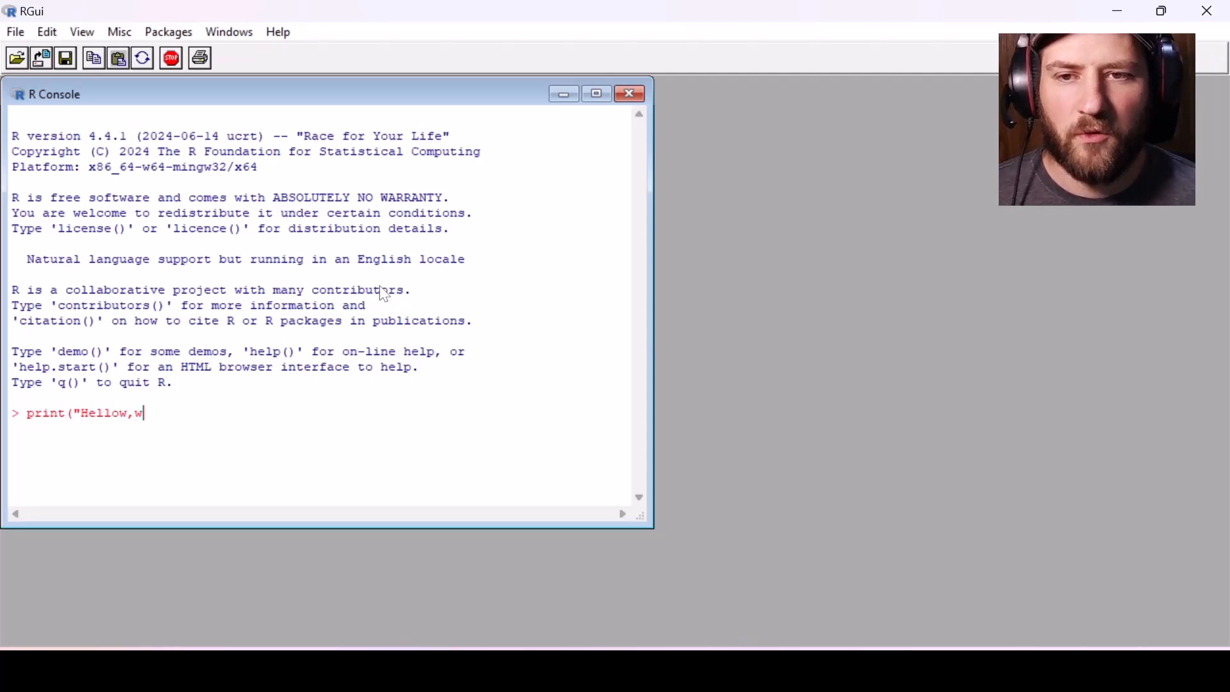
type(",world\")")
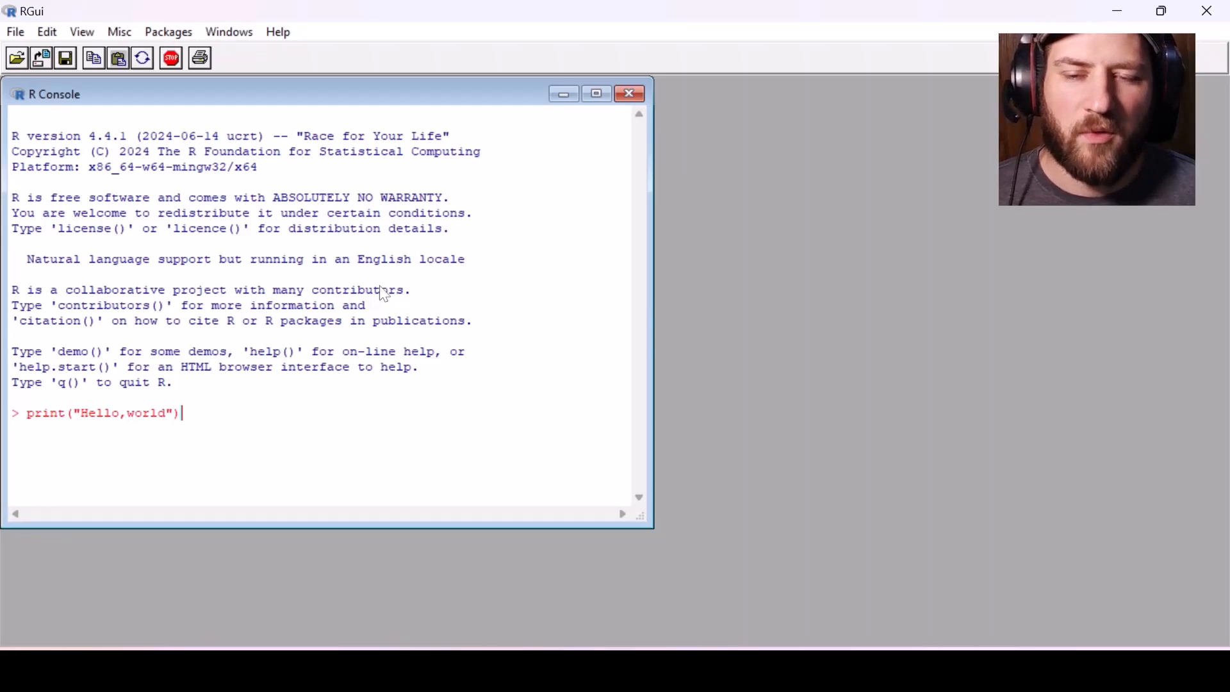
key("Return")
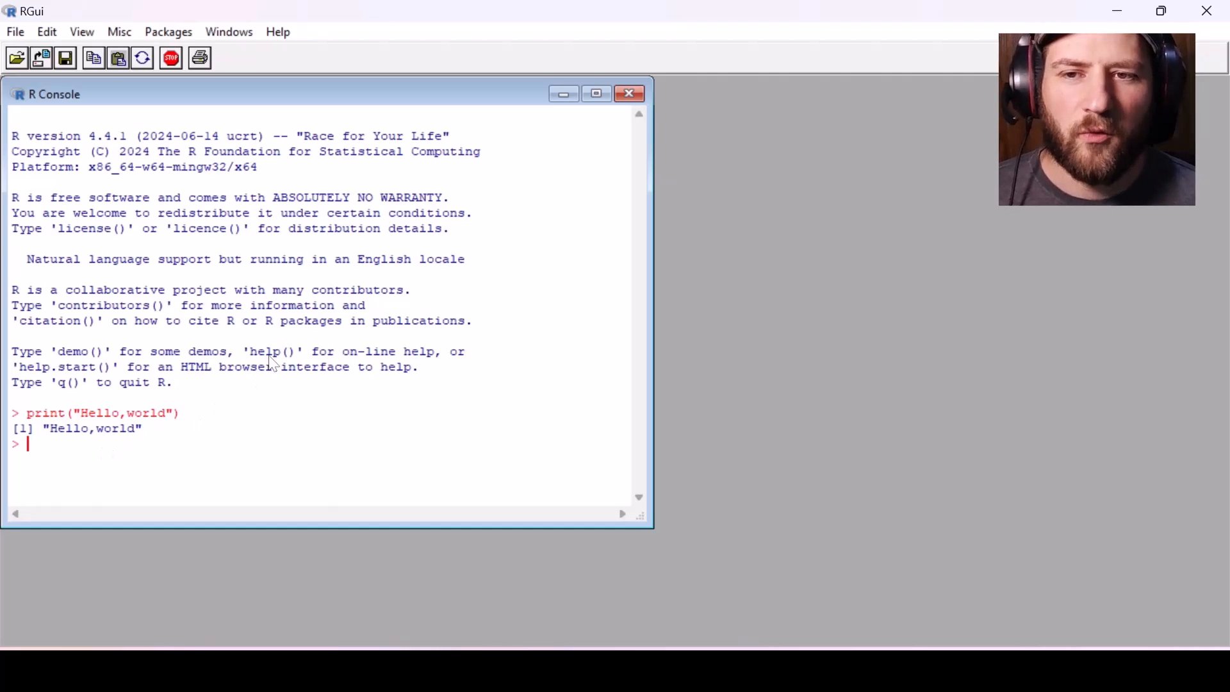
Step: Run install.packages("Rcmdr") in the R Console, using the China (Hong Kong) [https] CRAN mirror
type("install.packages(")
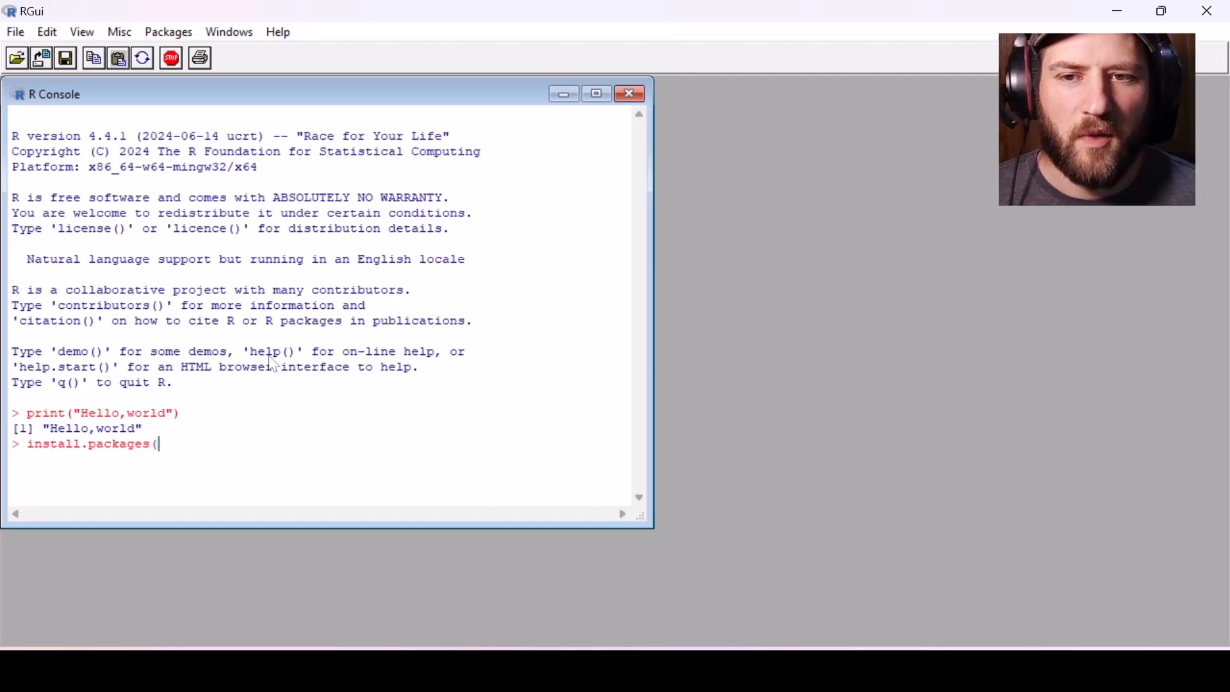
type("\"")
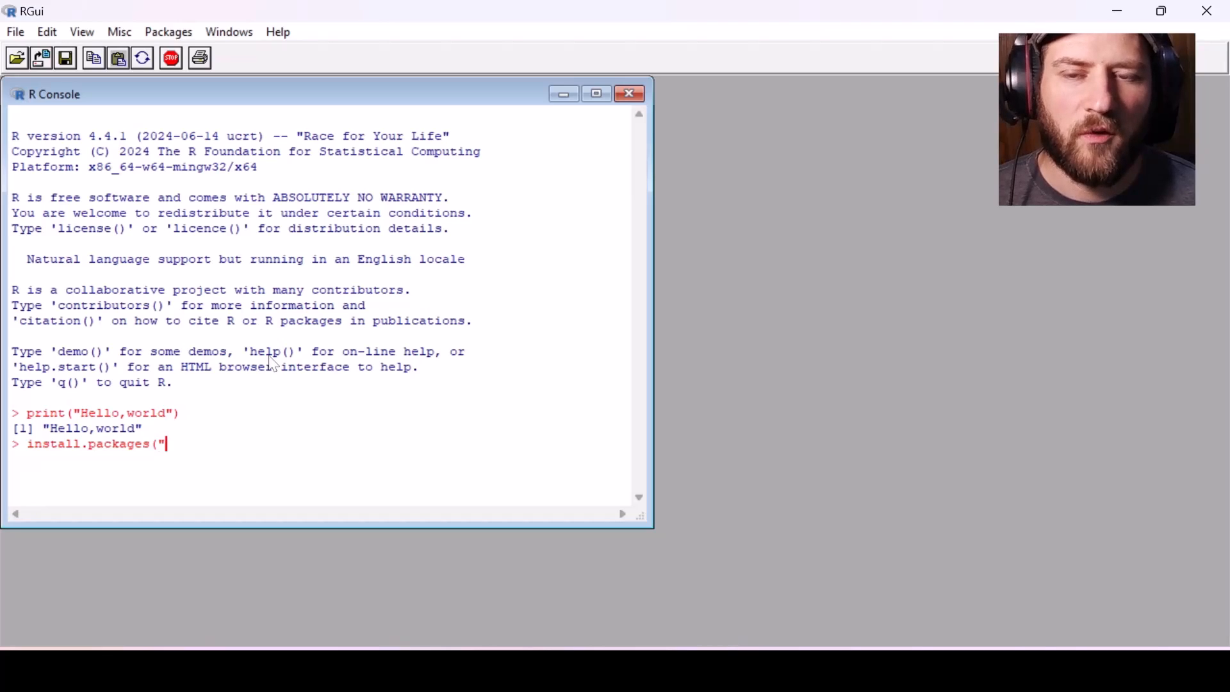
type("Rcmd")
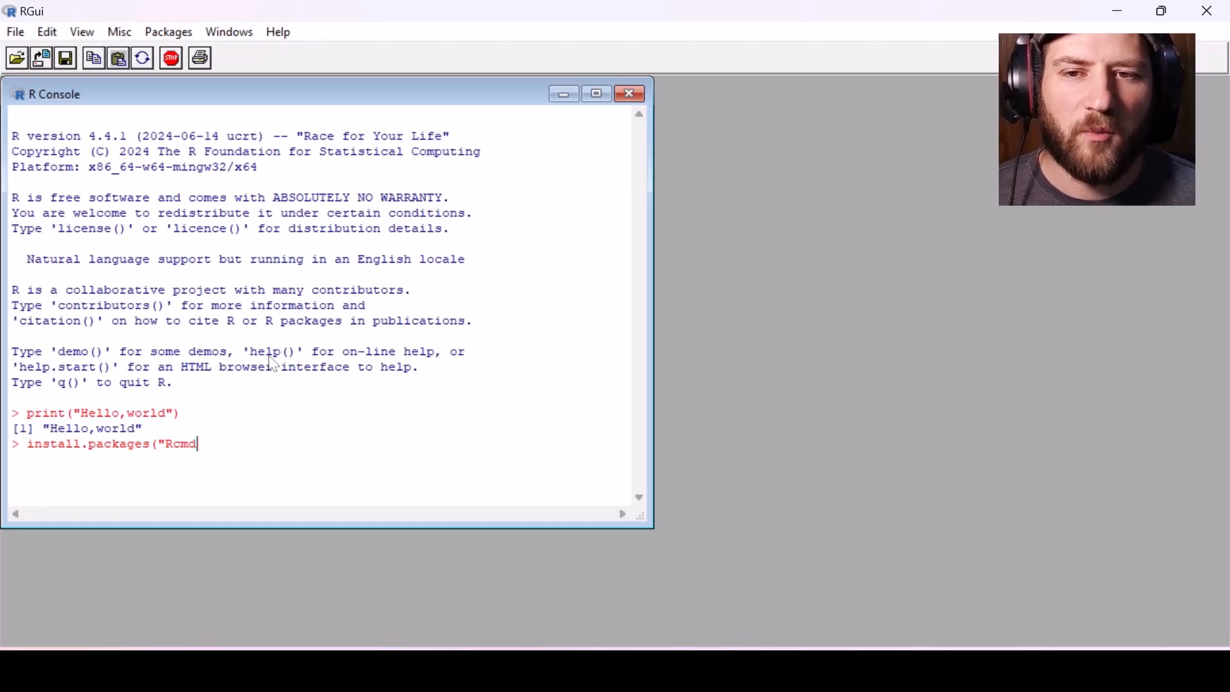
type("r\")")
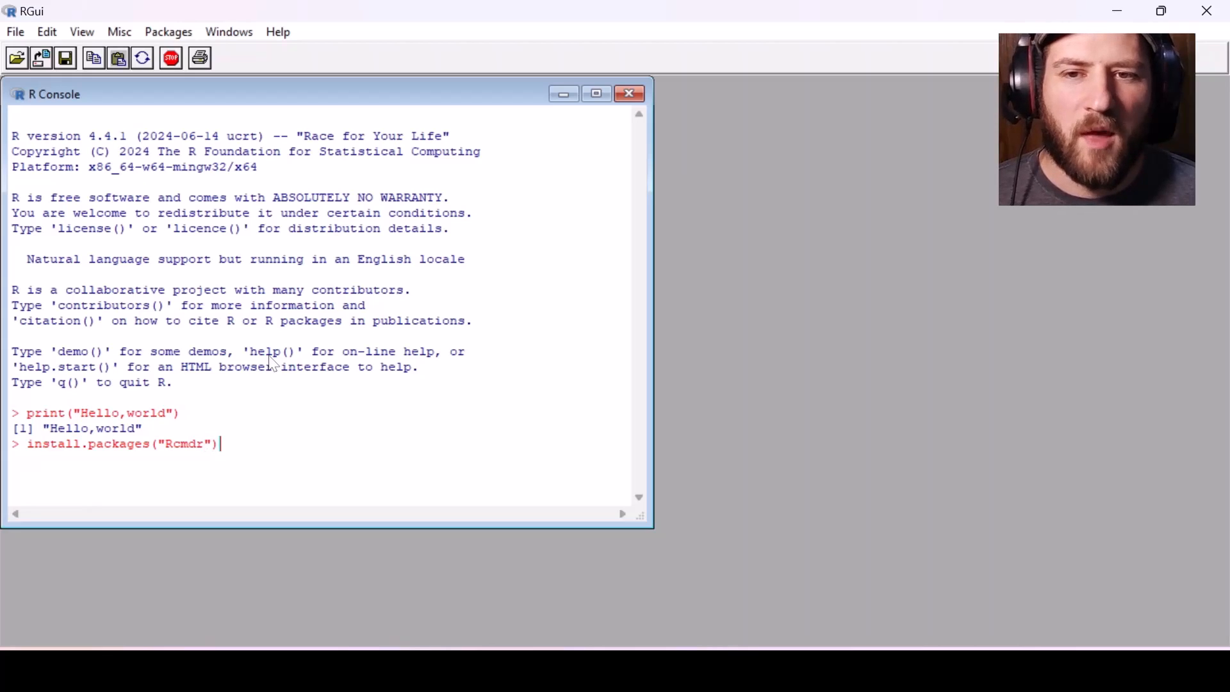
key("Return")
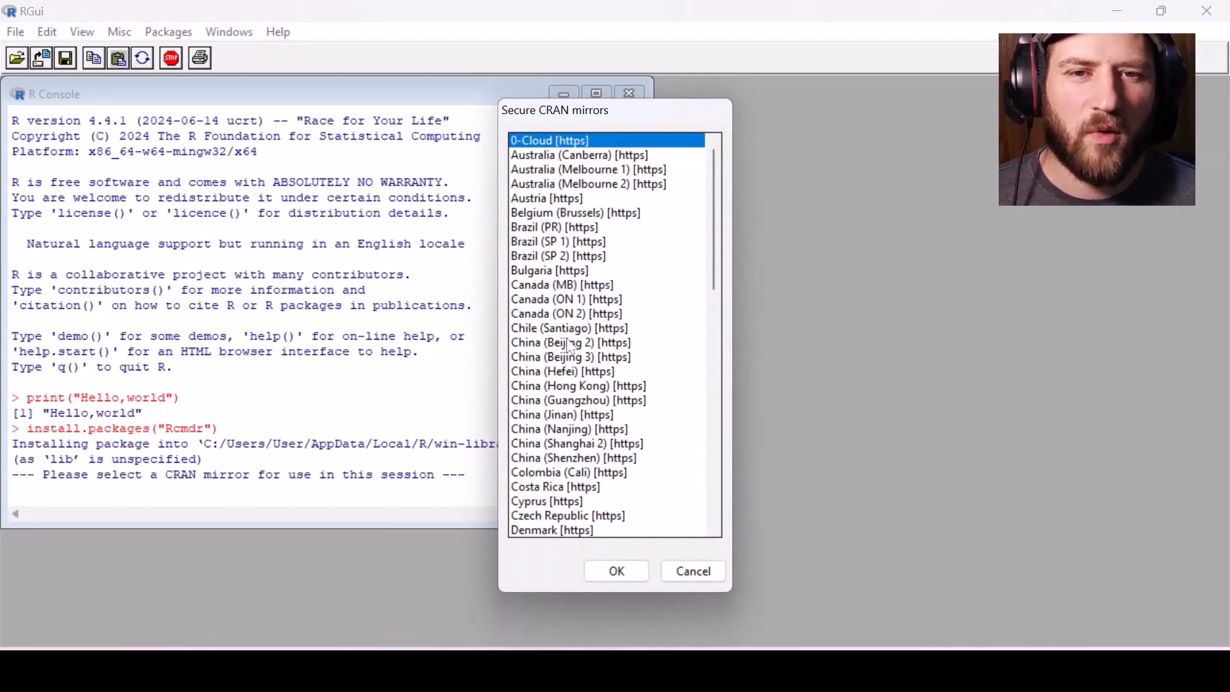
scroll(583, 381, "down", 1)
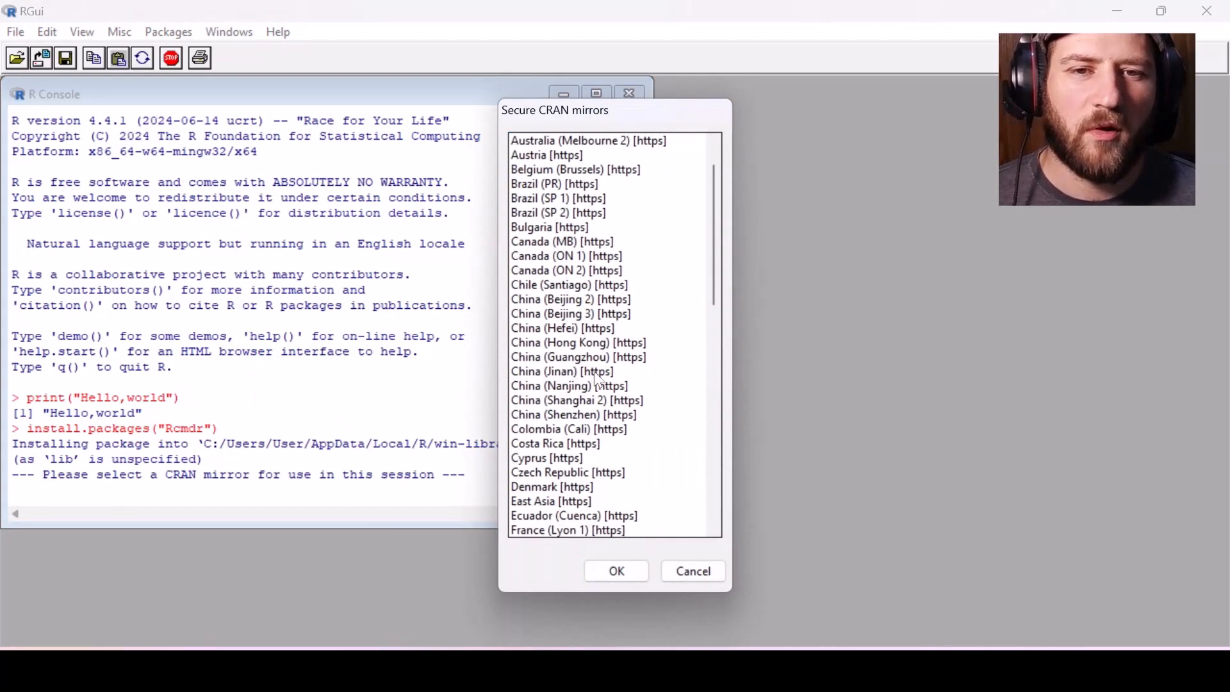
left_click(580, 344)
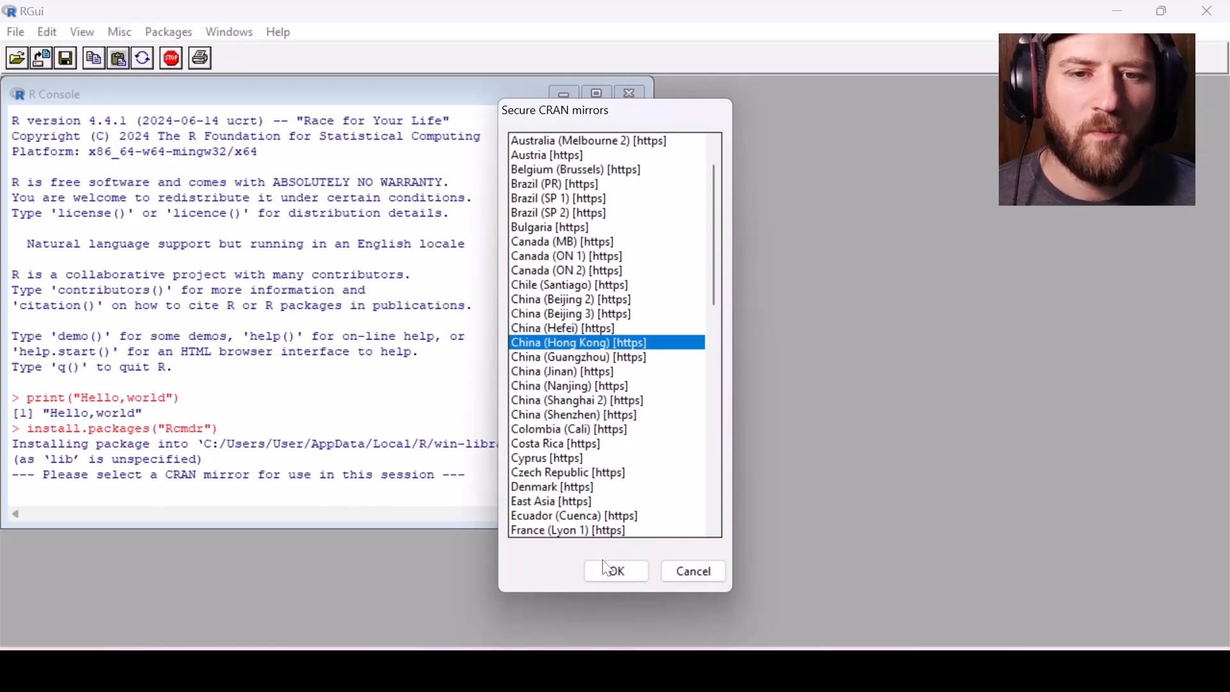
left_click(615, 571)
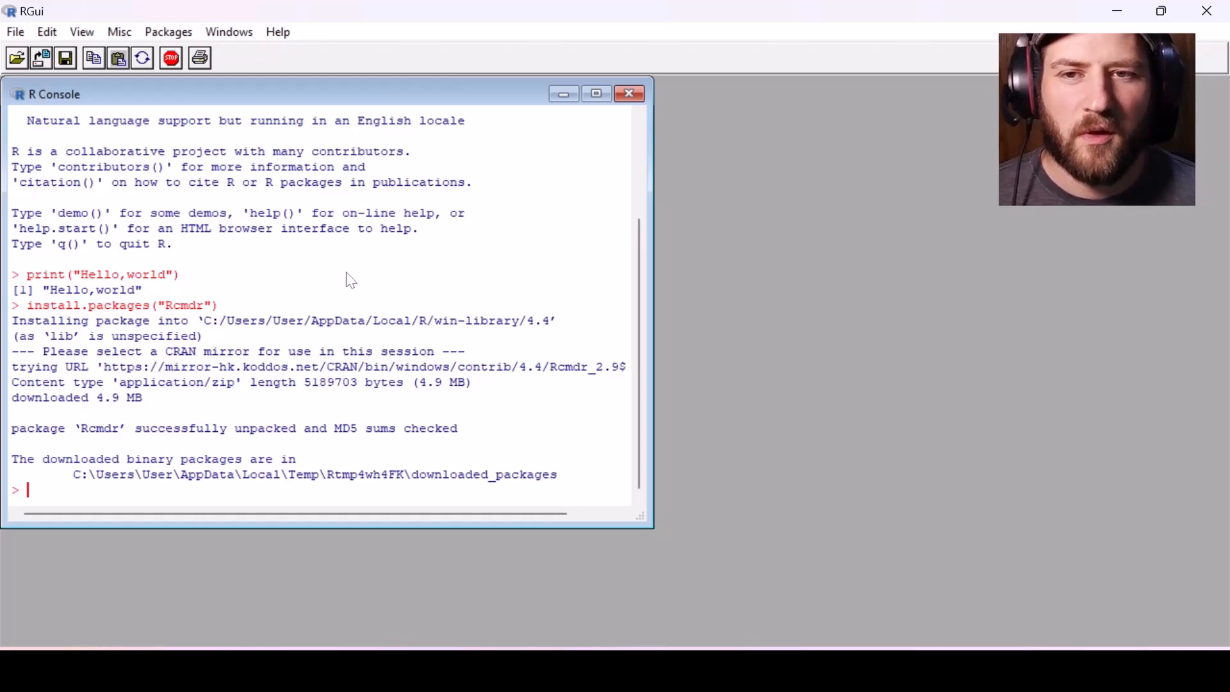
Step: Load the R Commander package by running library(Rcmdr) in the R Console
type("libr")
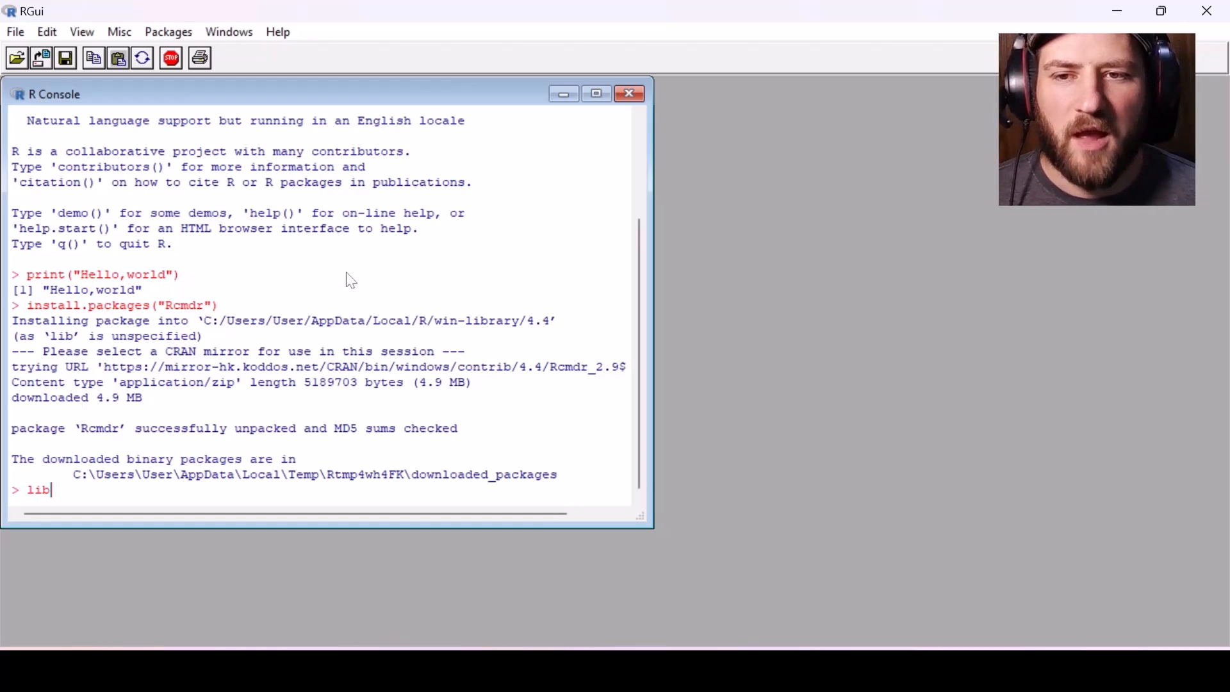
type("(")
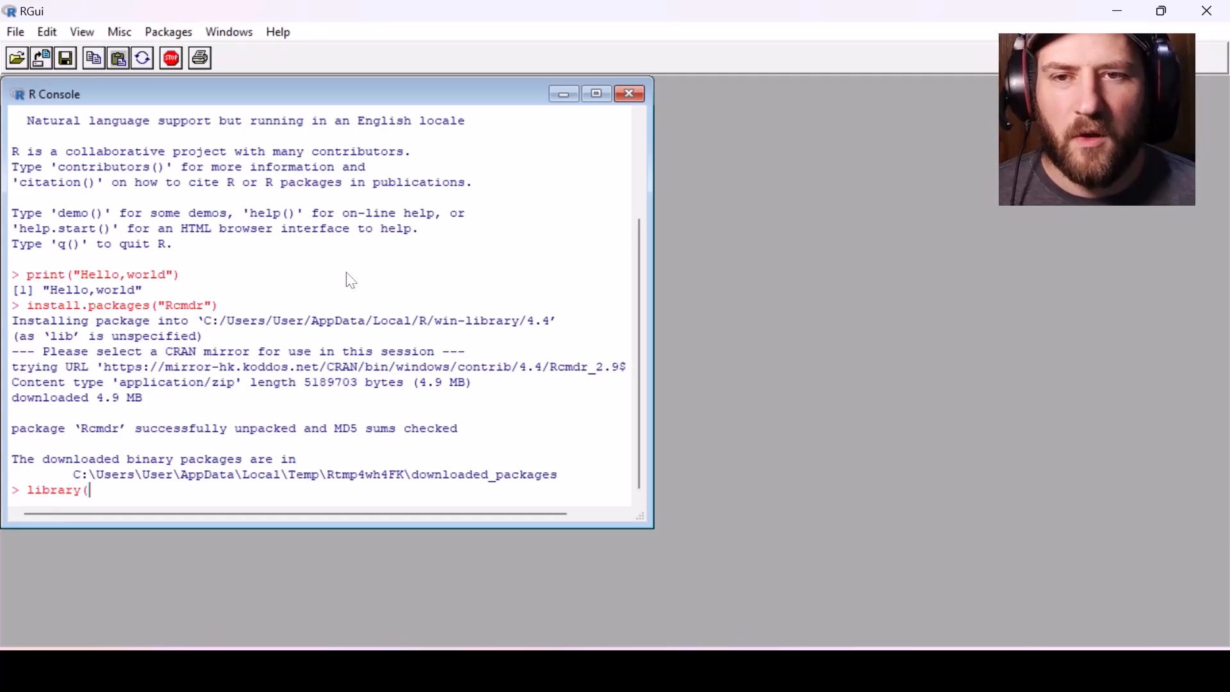
type("Rcmdr)")
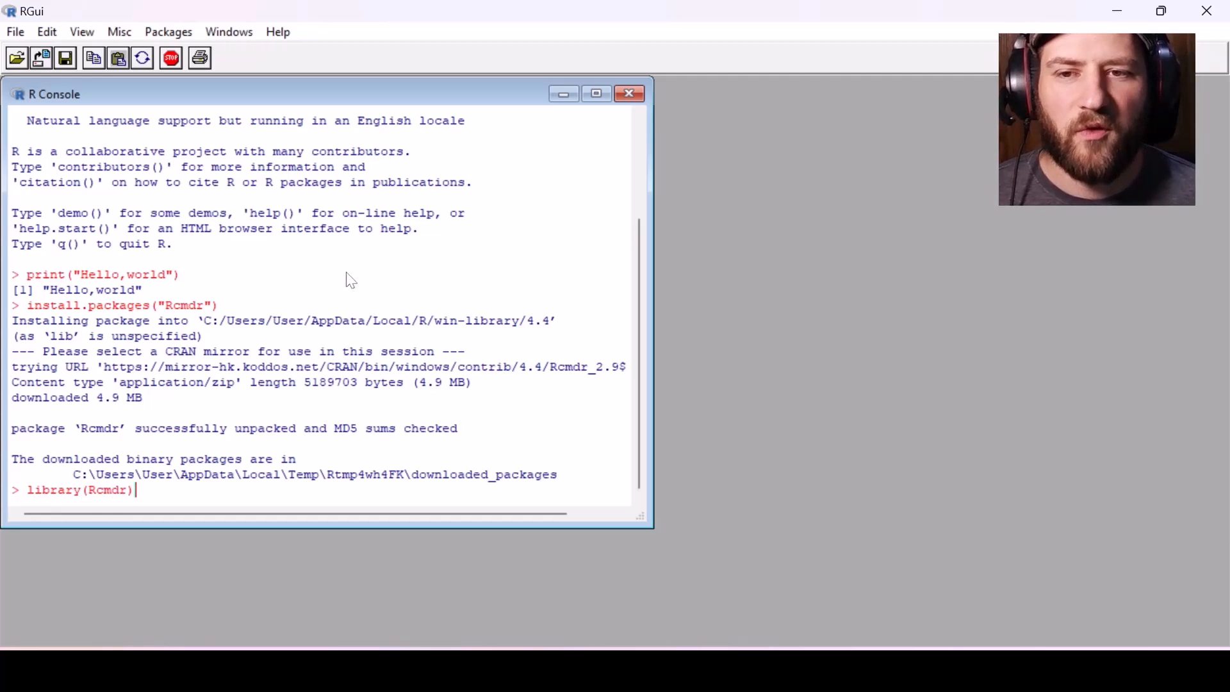
key("Return")
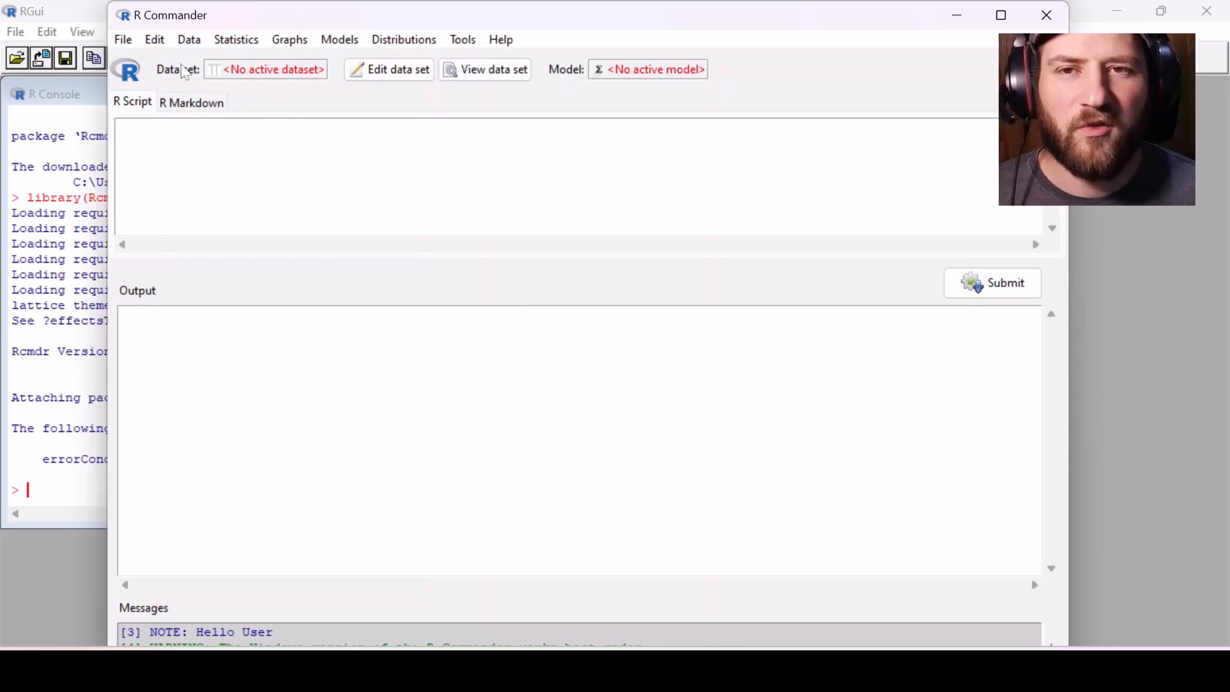
Step: Read the Orange data set from the attached datasets package into R Commander as the active data set
left_click(190, 40)
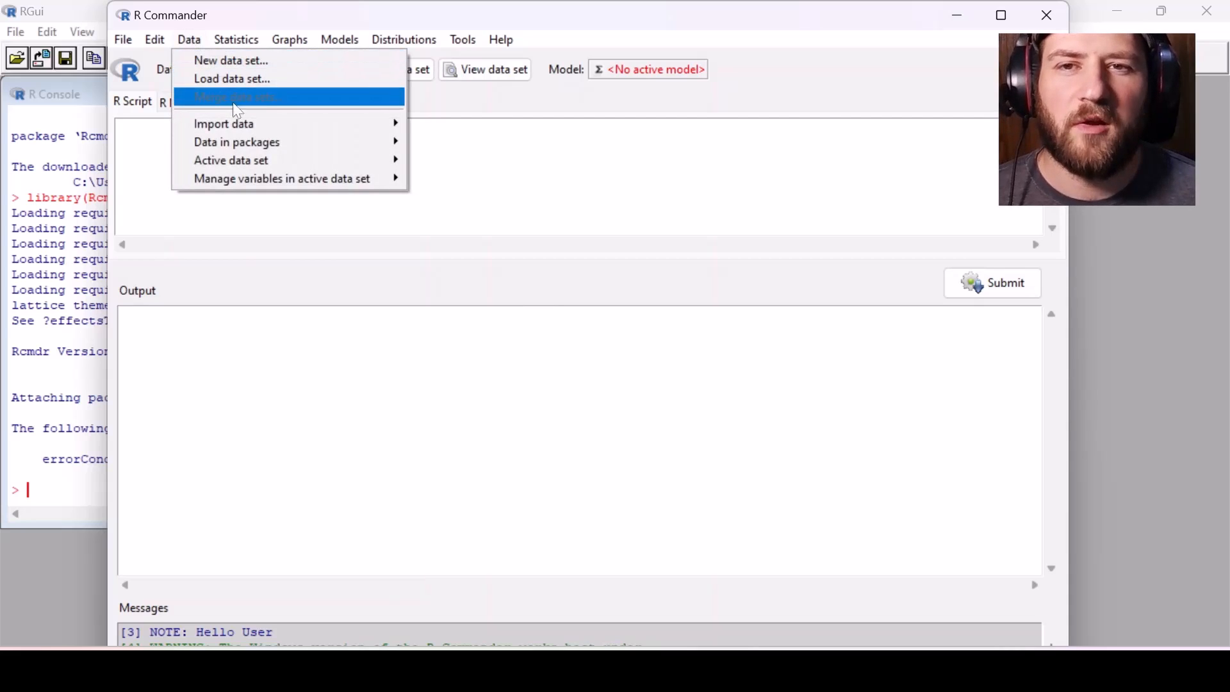
mouse_move(289, 153)
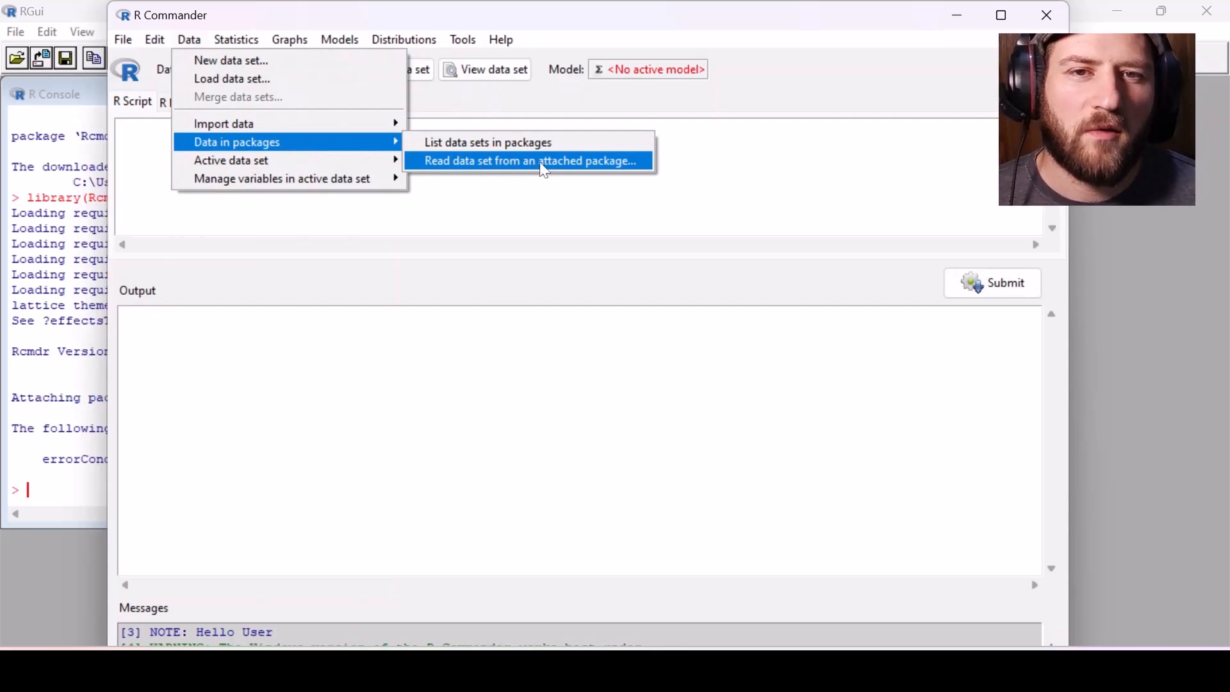
left_click(476, 162)
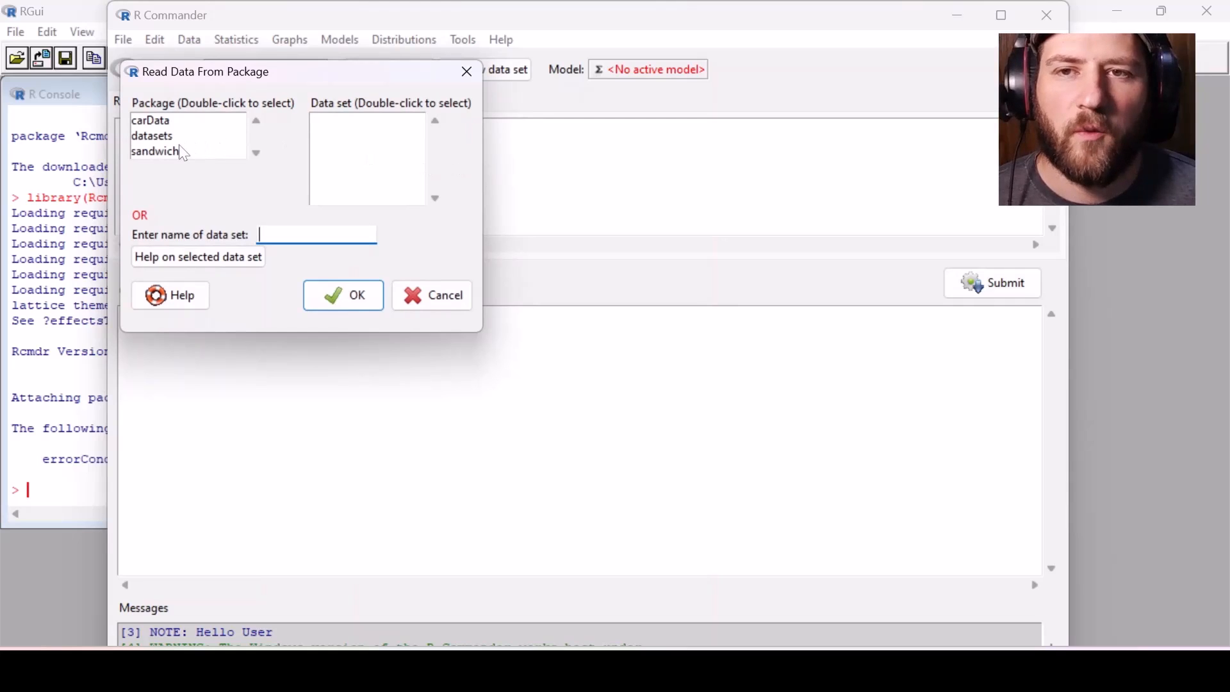
left_click(177, 138)
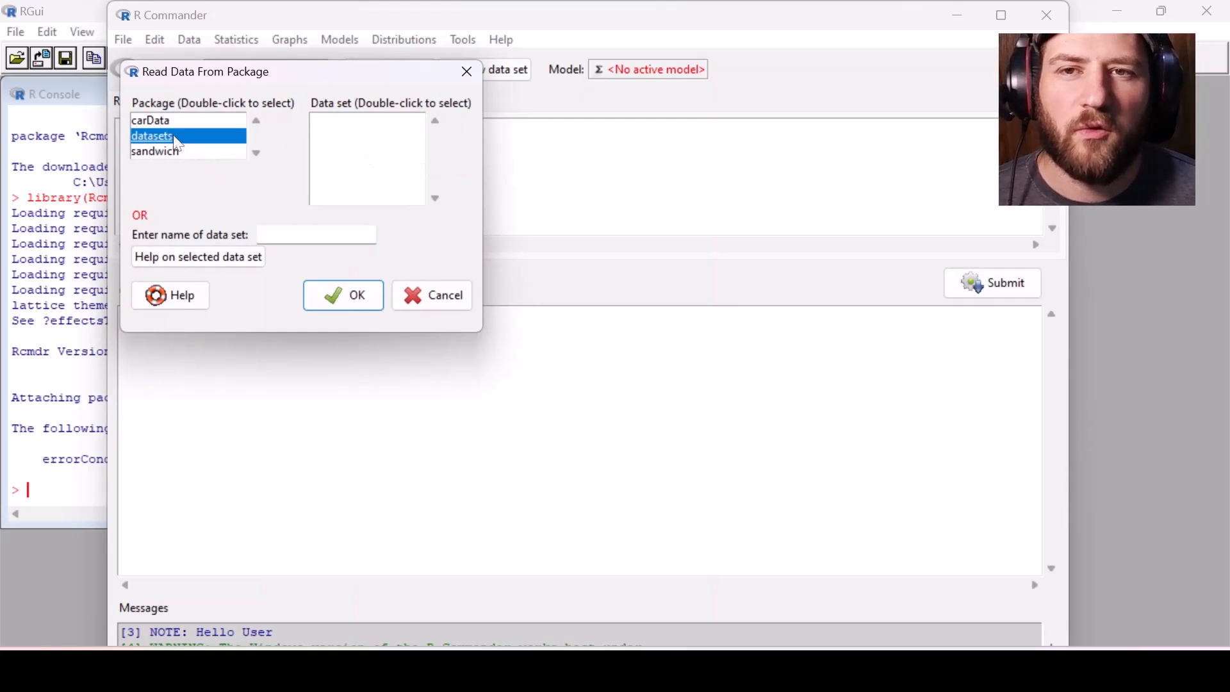
double_click(165, 139)
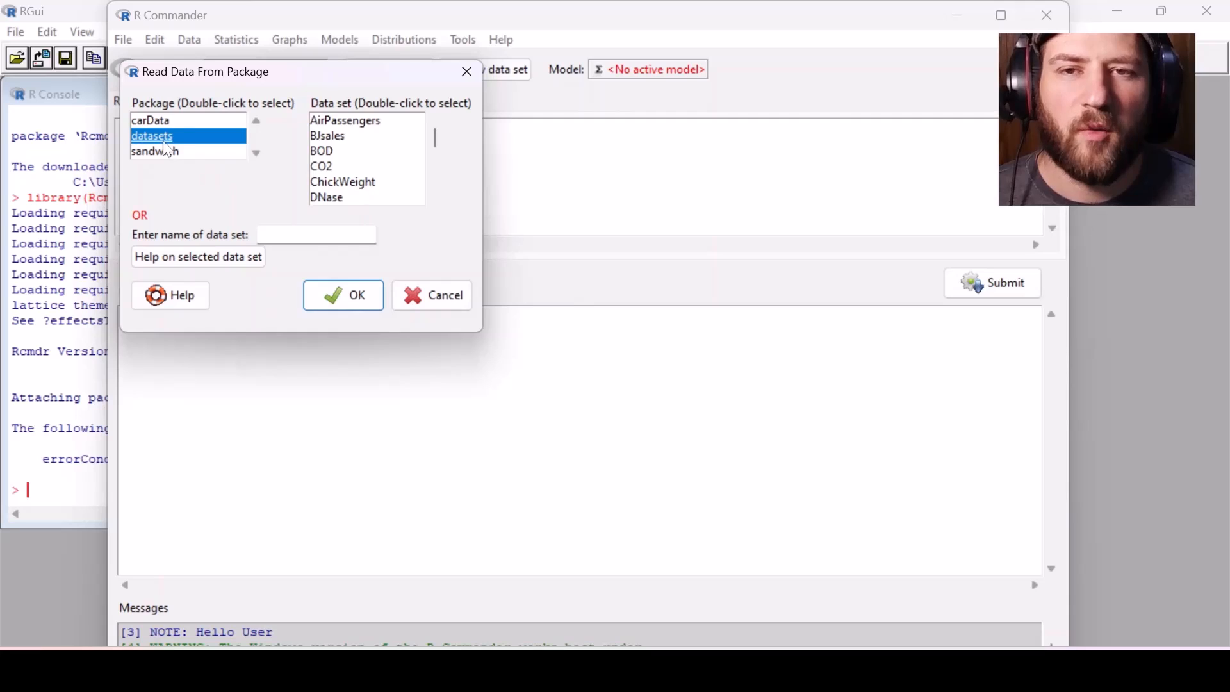
scroll(378, 165, "down", 4)
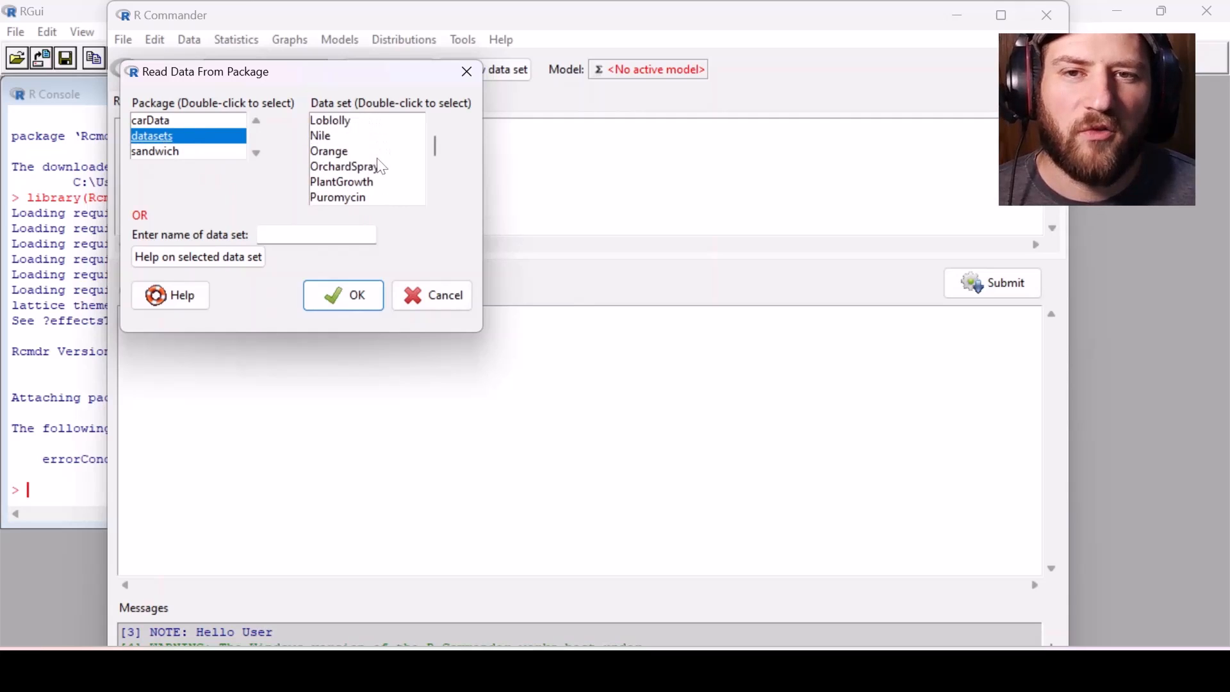
left_click(343, 153)
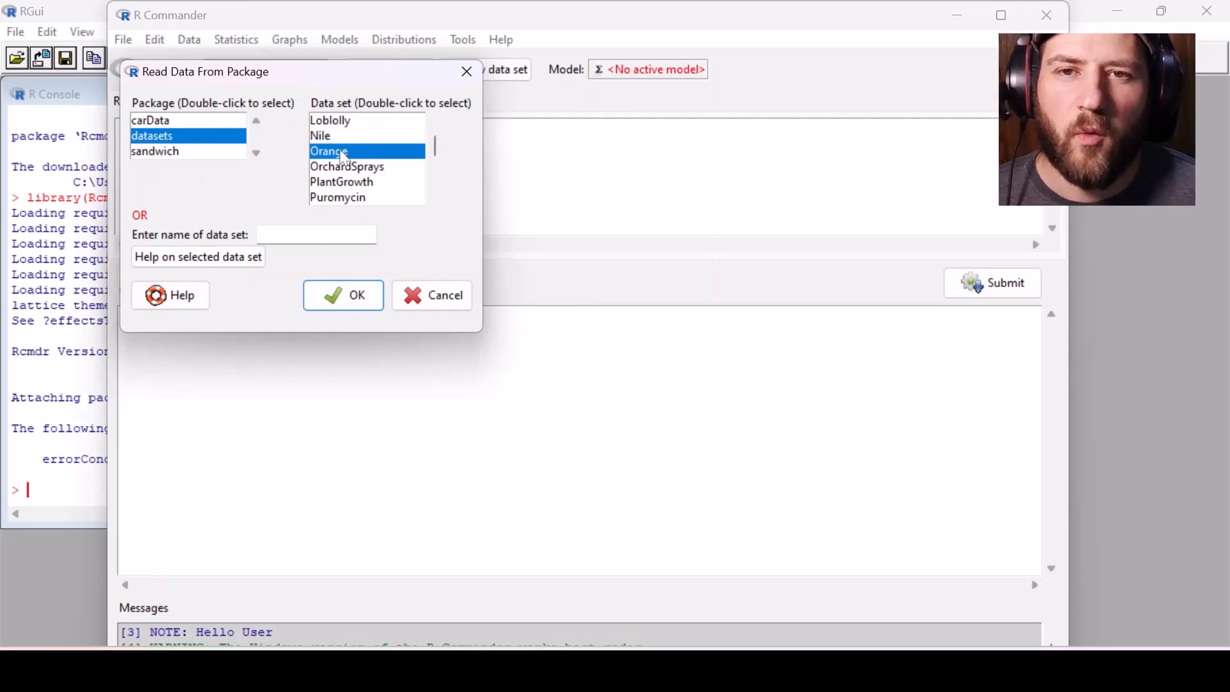
left_click(340, 296)
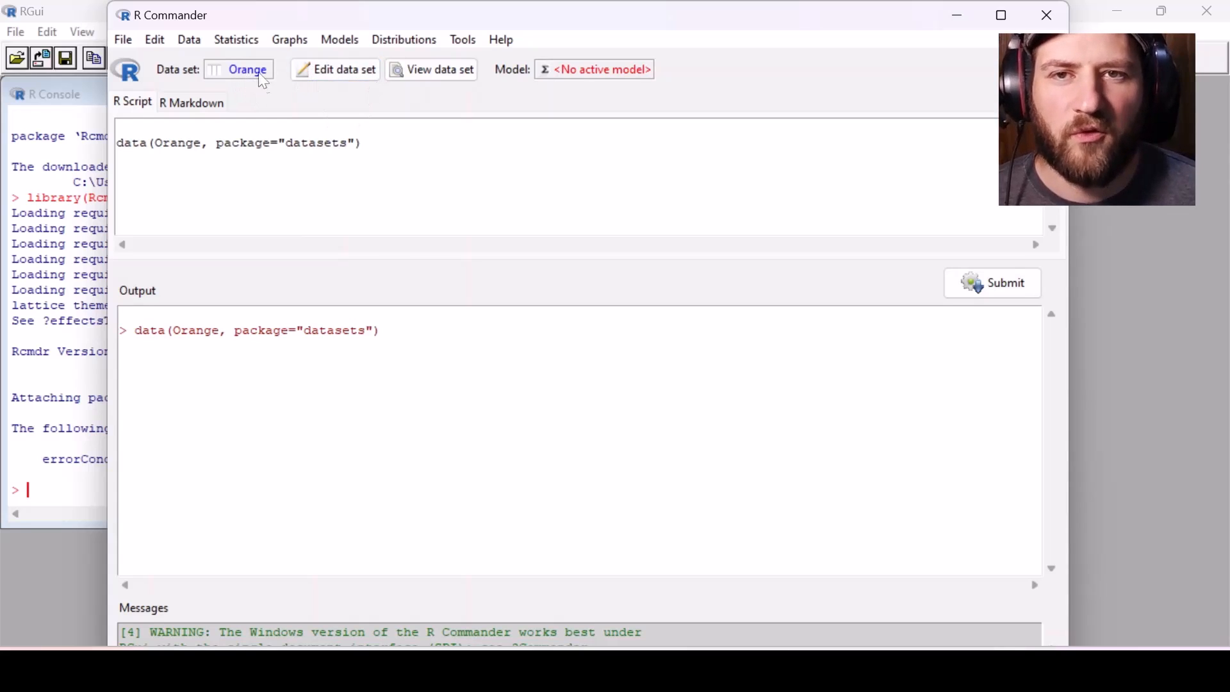
Step: Produce a statistical summary of the active Orange data set
left_click(236, 40)
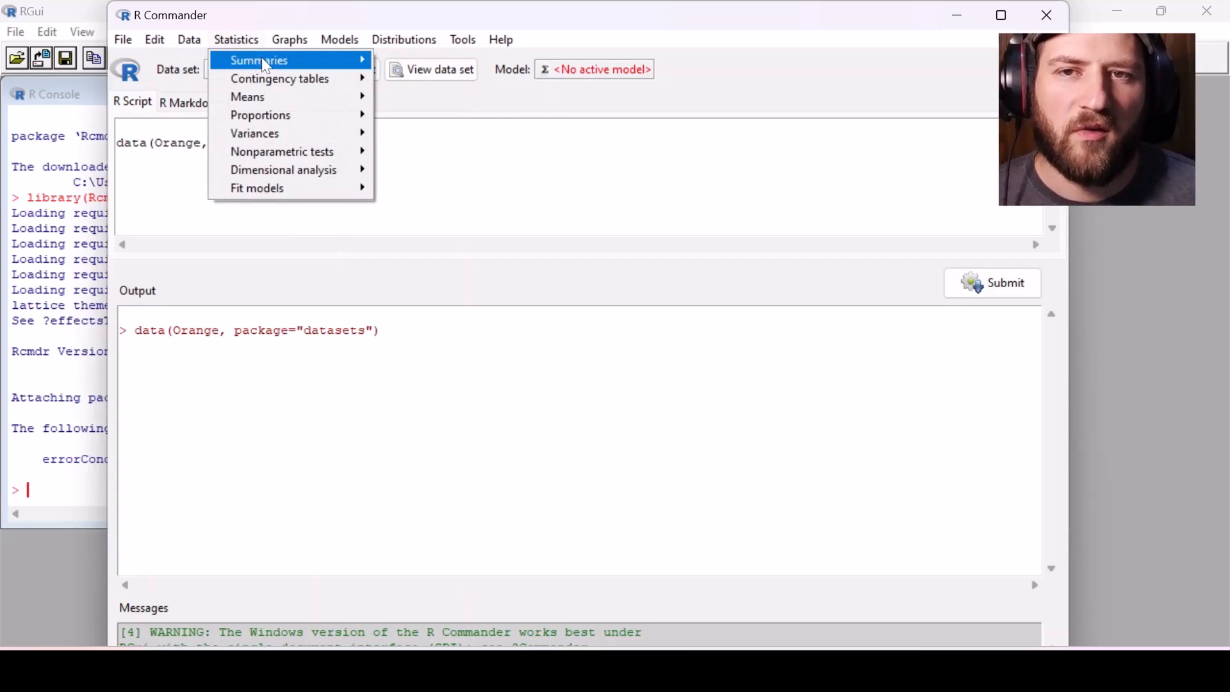
mouse_move(265, 62)
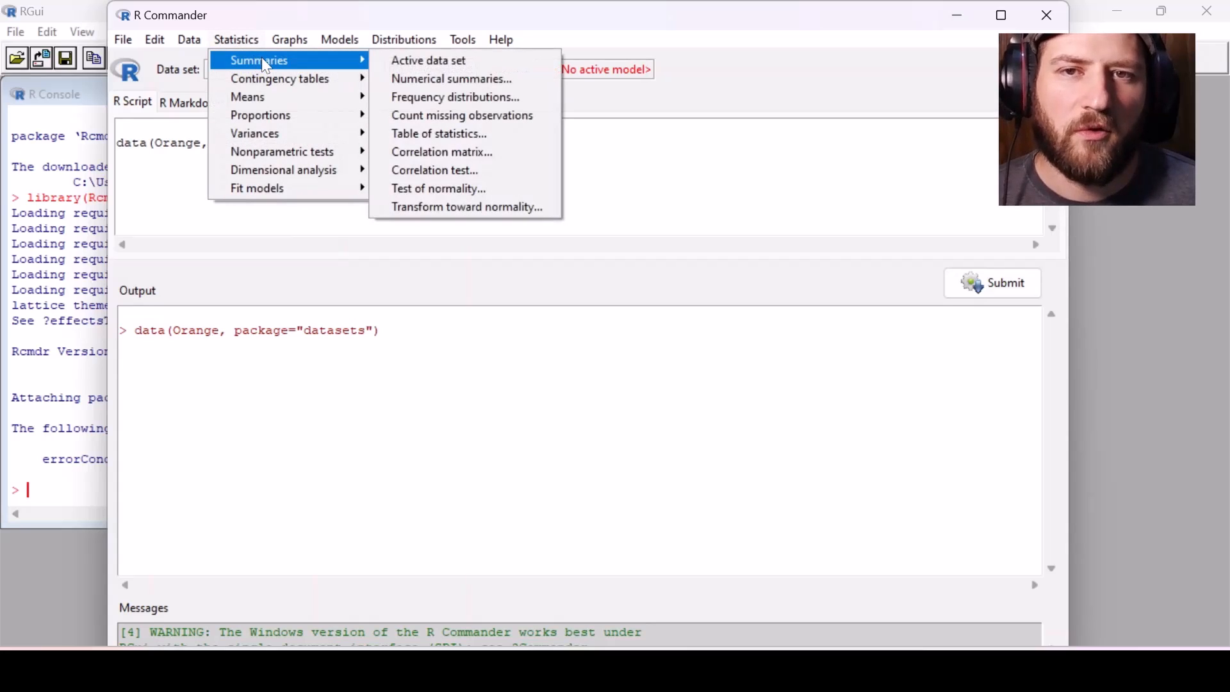
left_click(464, 64)
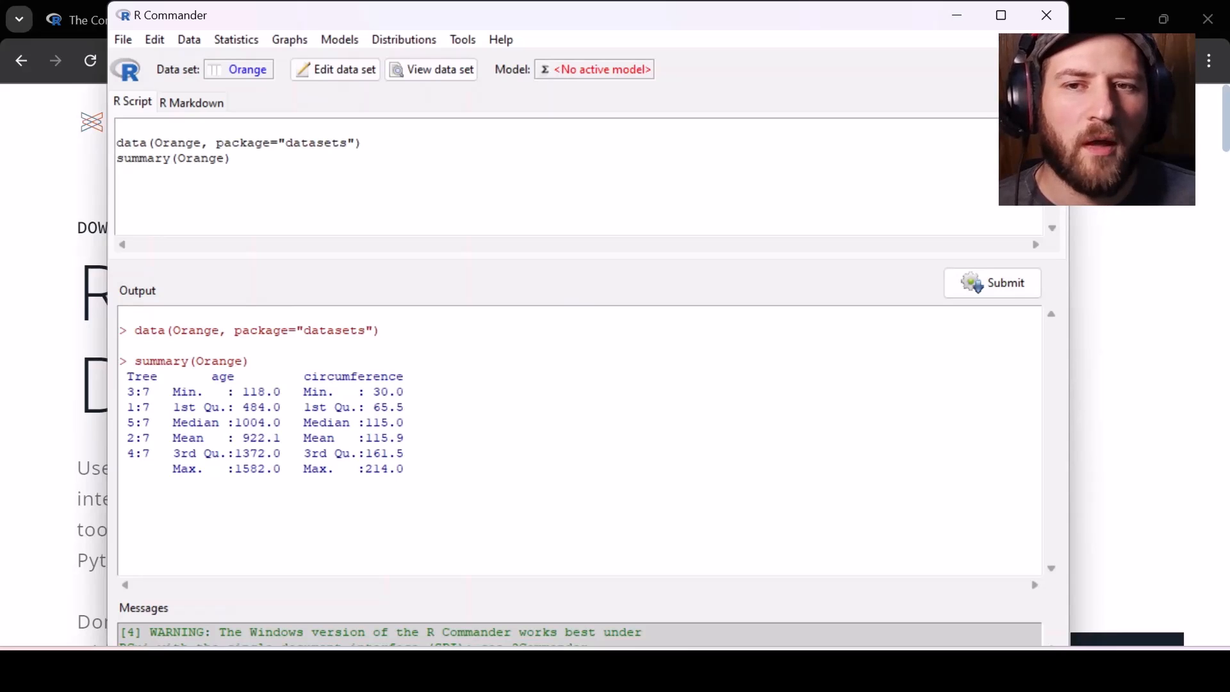
Step: Switch to the browser and download RStudio Desktop for Windows from the posit.co RStudio Desktop page
left_click(22, 218)
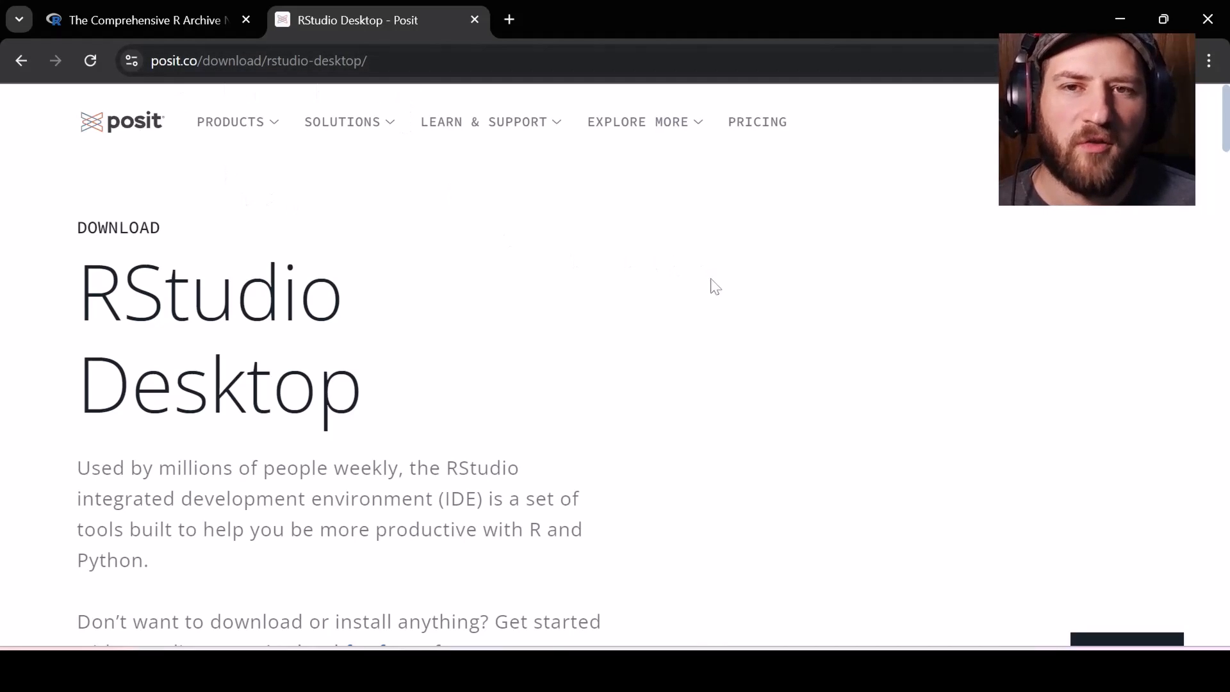
scroll(667, 299, "down", 6)
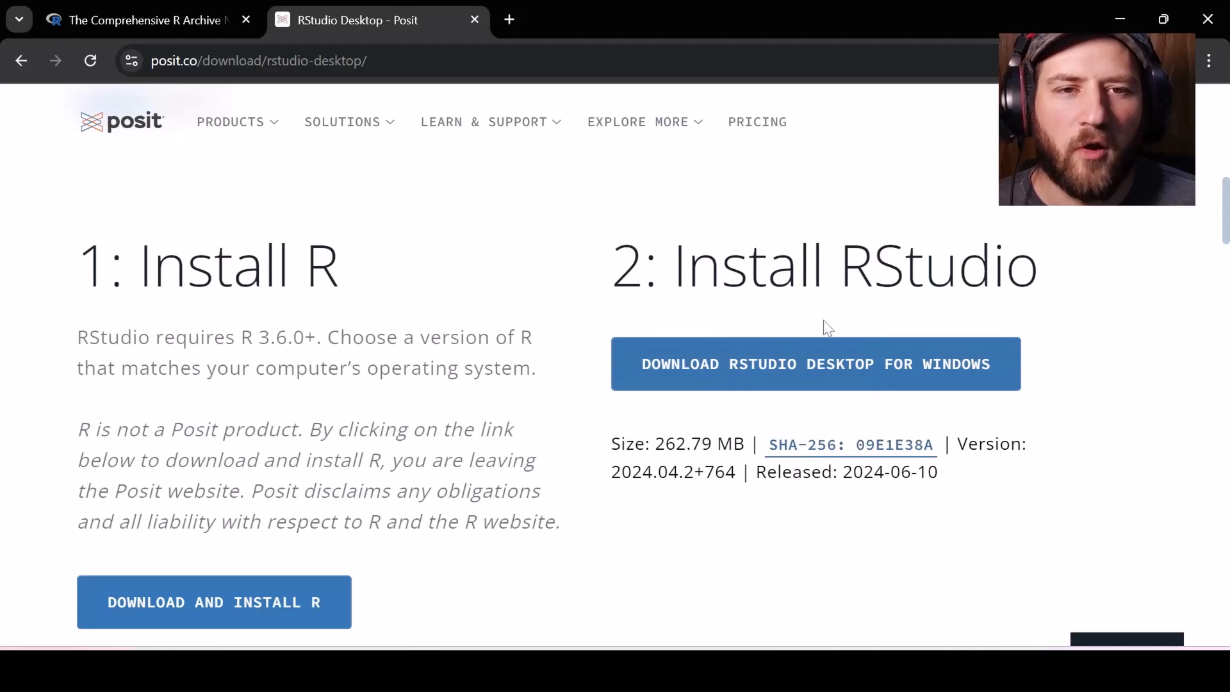
left_click(804, 364)
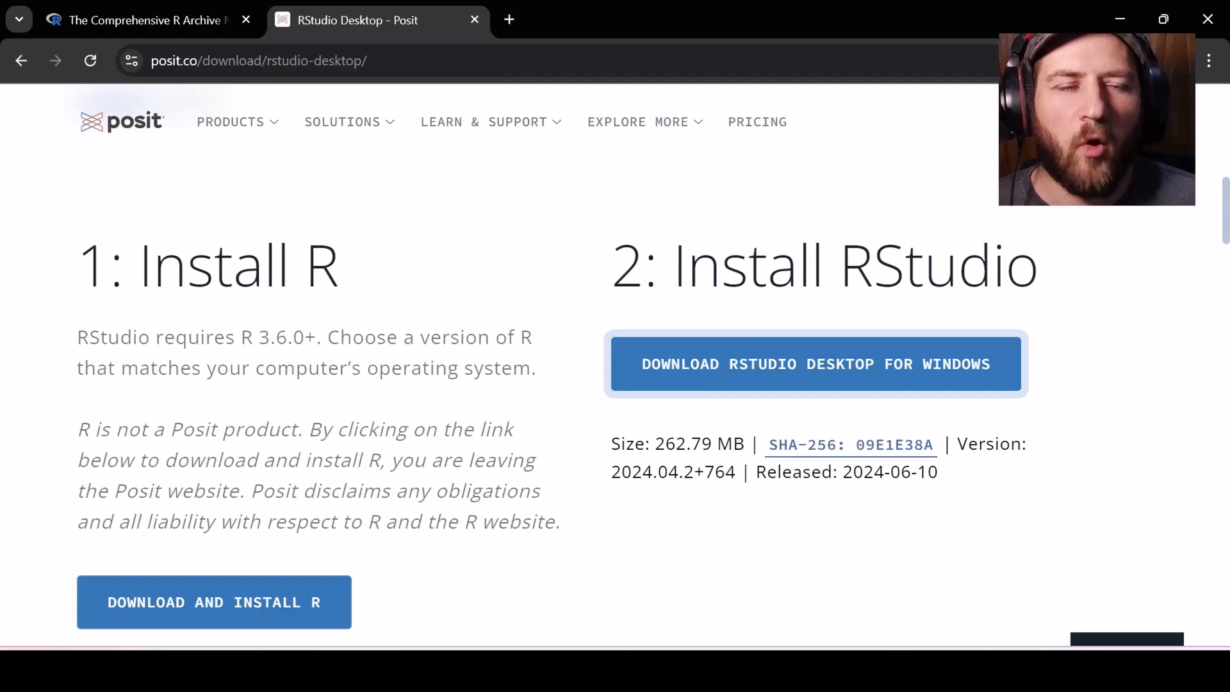
Step: Run the RStudio-2024.04.2-764 installer from the Downloads folder, proceed with the defaults to the Start Menu folder choice, and cancel the setup
left_click(360, 670)
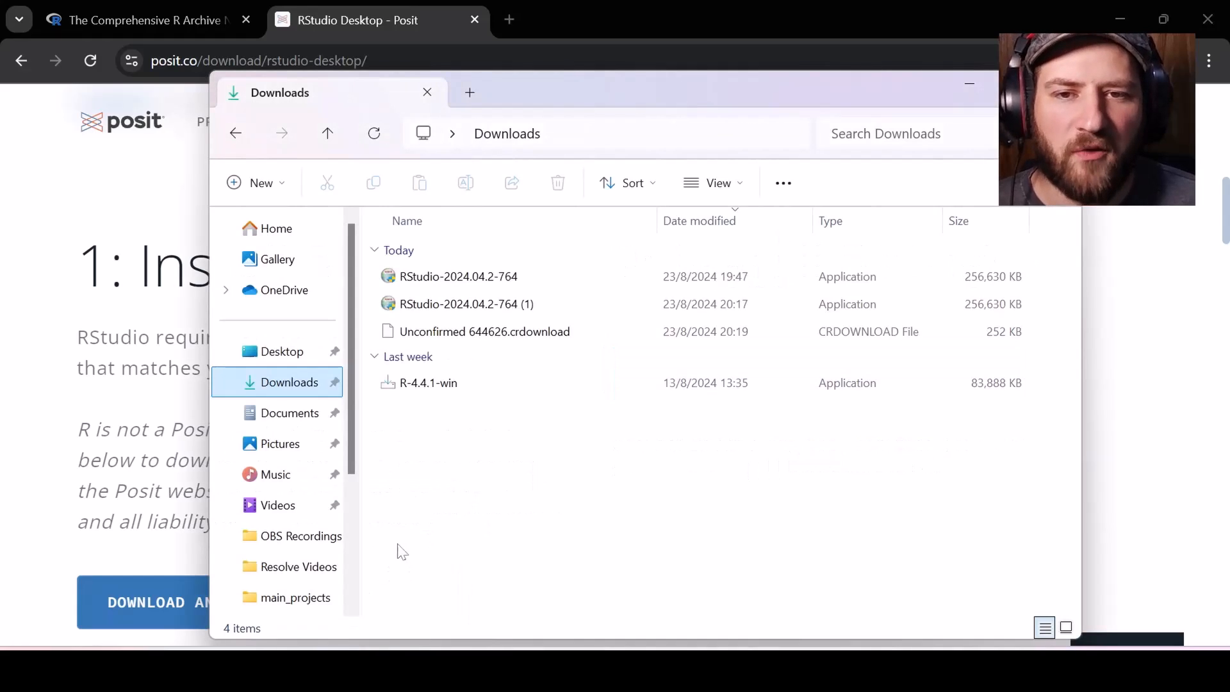
double_click(506, 278)
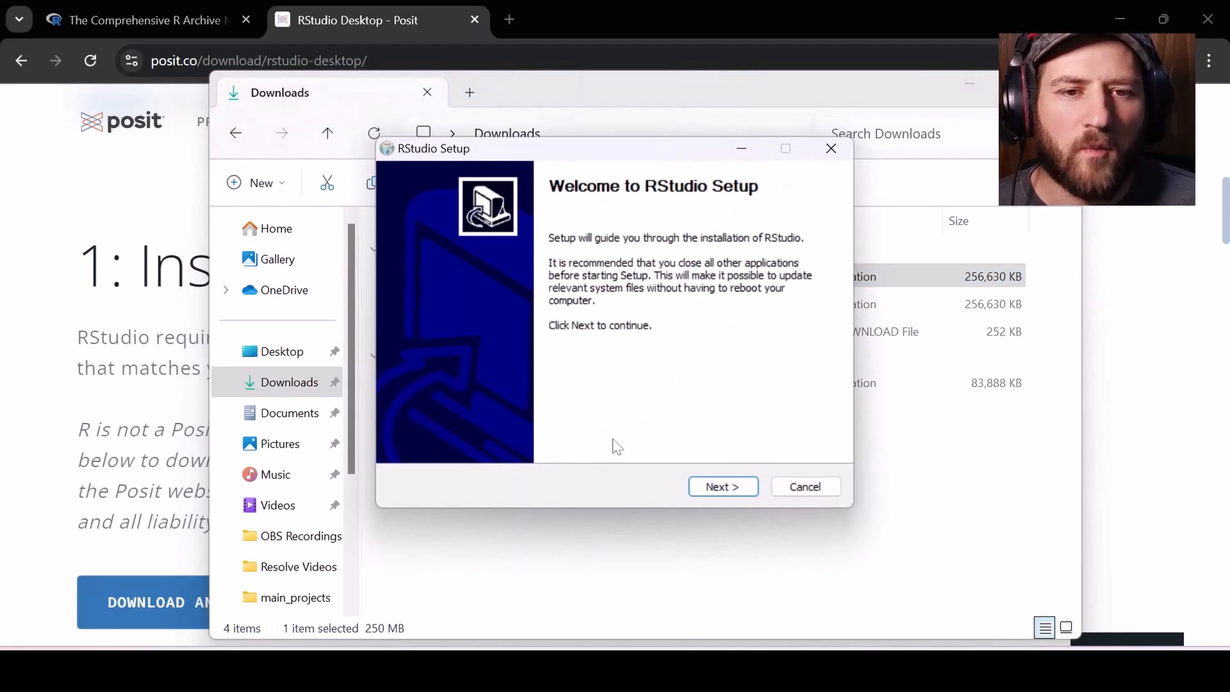
left_click(710, 488)
left_click(709, 489)
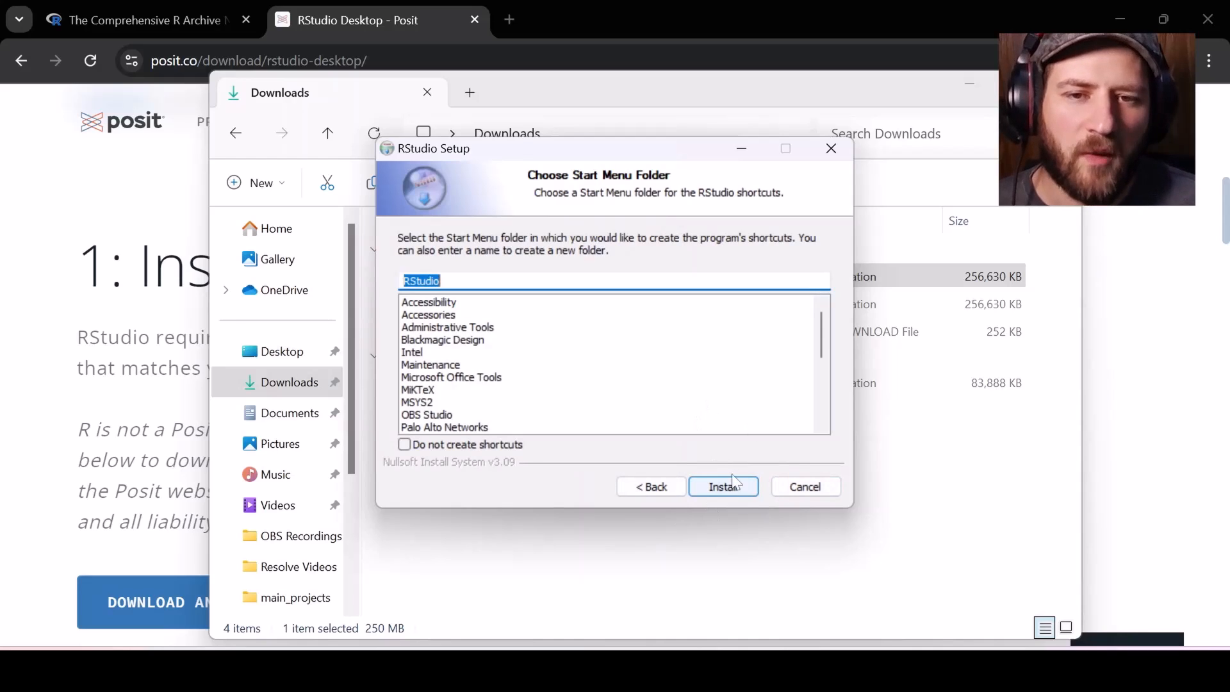
left_click(799, 491)
left_click(646, 398)
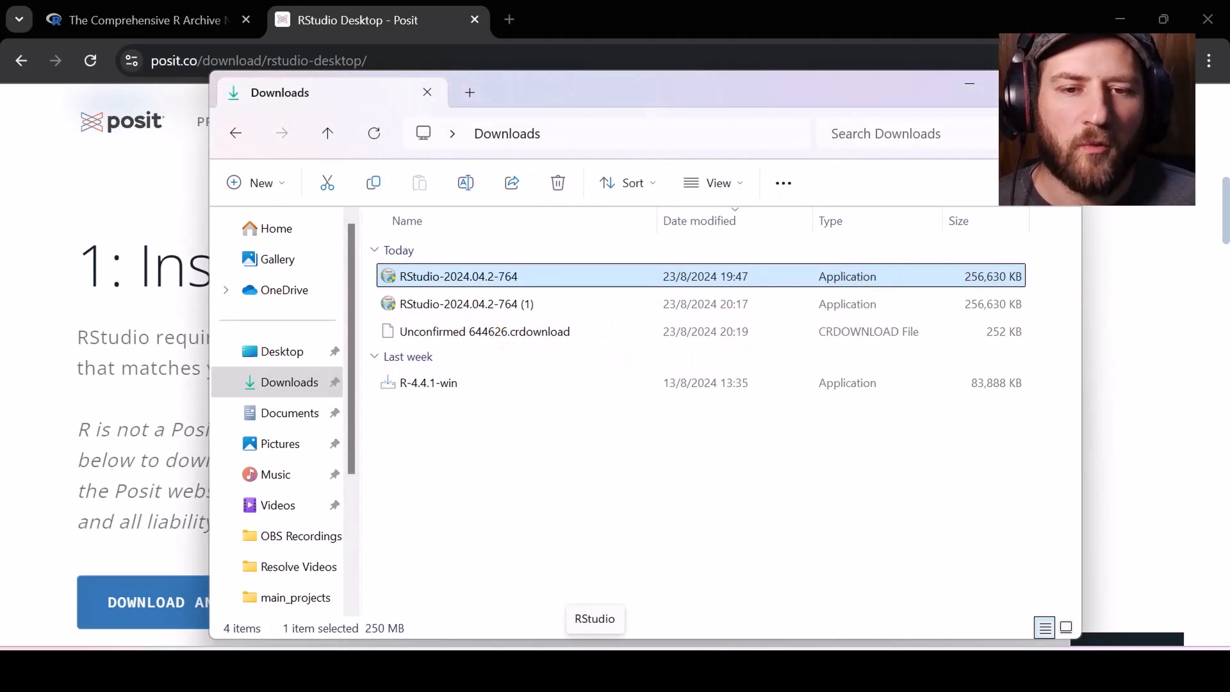
Step: Launch the installed RStudio application
left_click(595, 670)
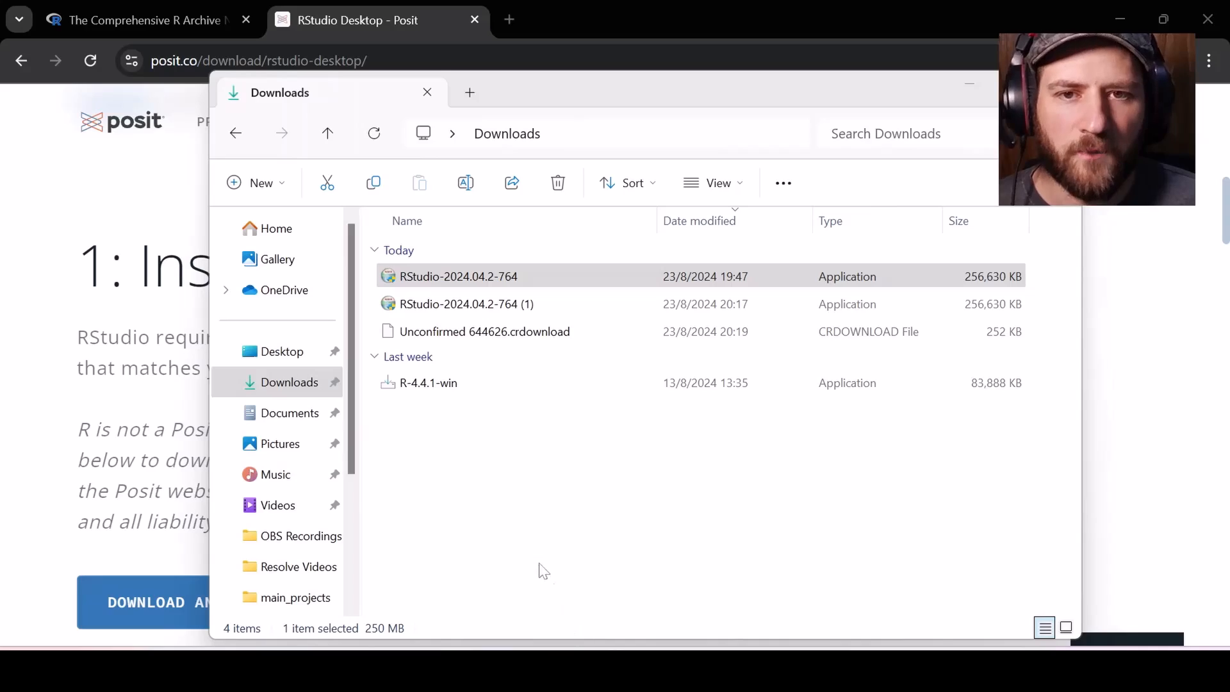